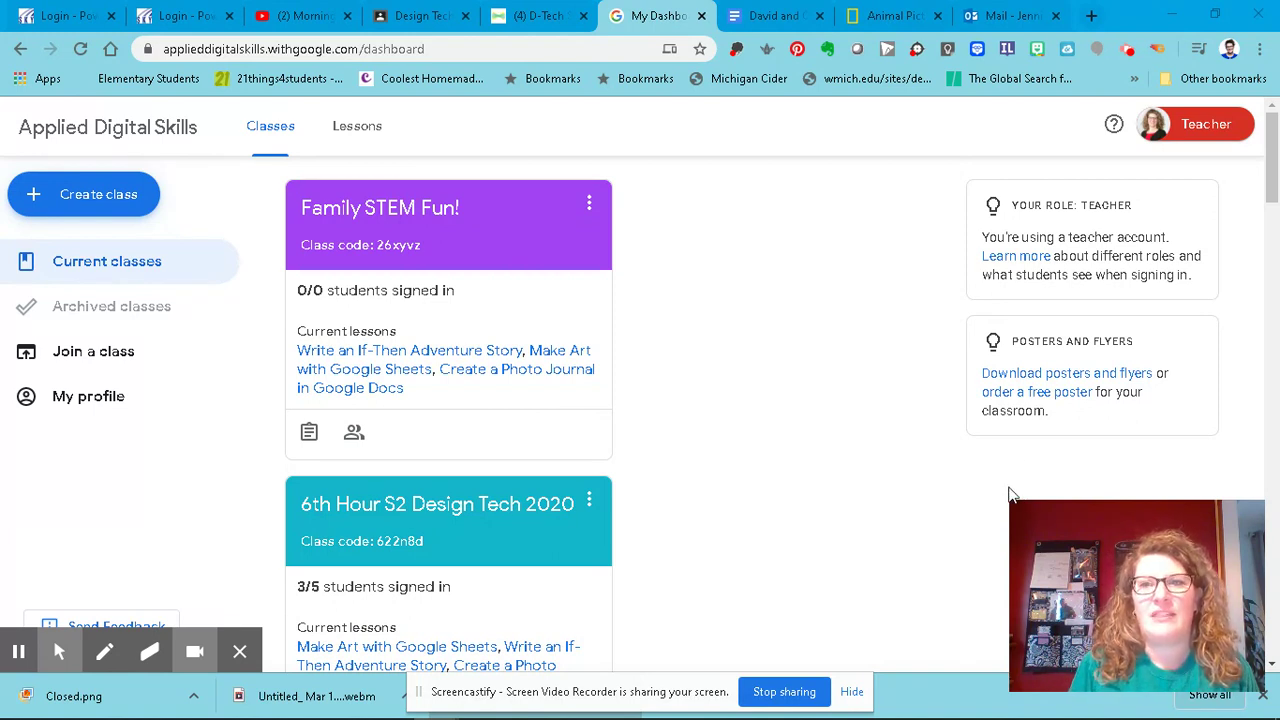
- Switch to the incognito Applied Digital Skills window and start signing in from the home page
mouse_move(857, 712)
mouse_move(435, 698)
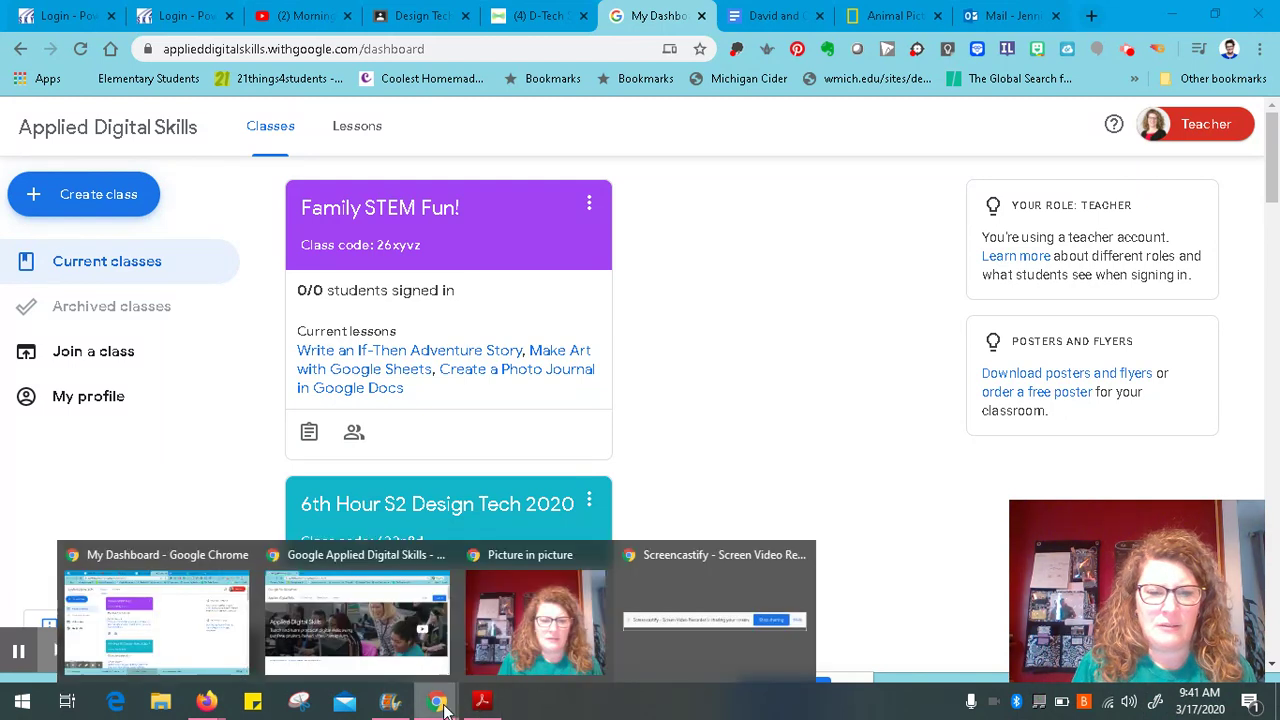
left_click(325, 618)
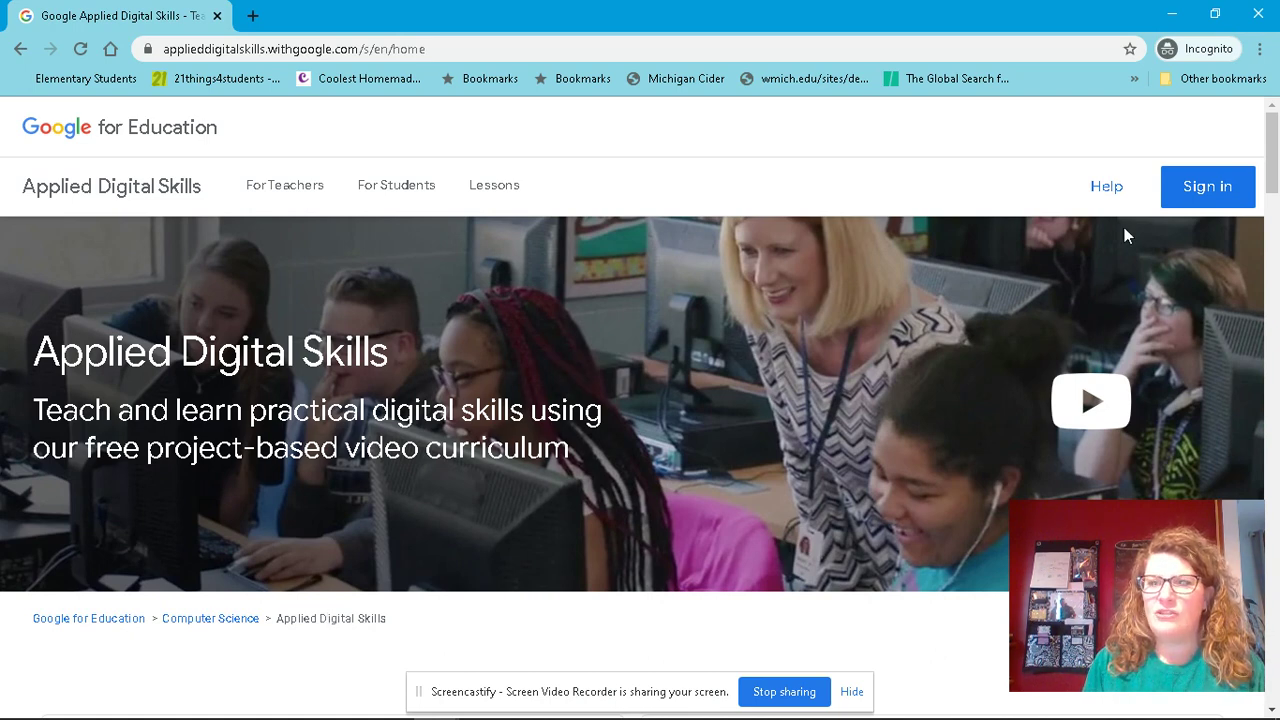
left_click(1220, 193)
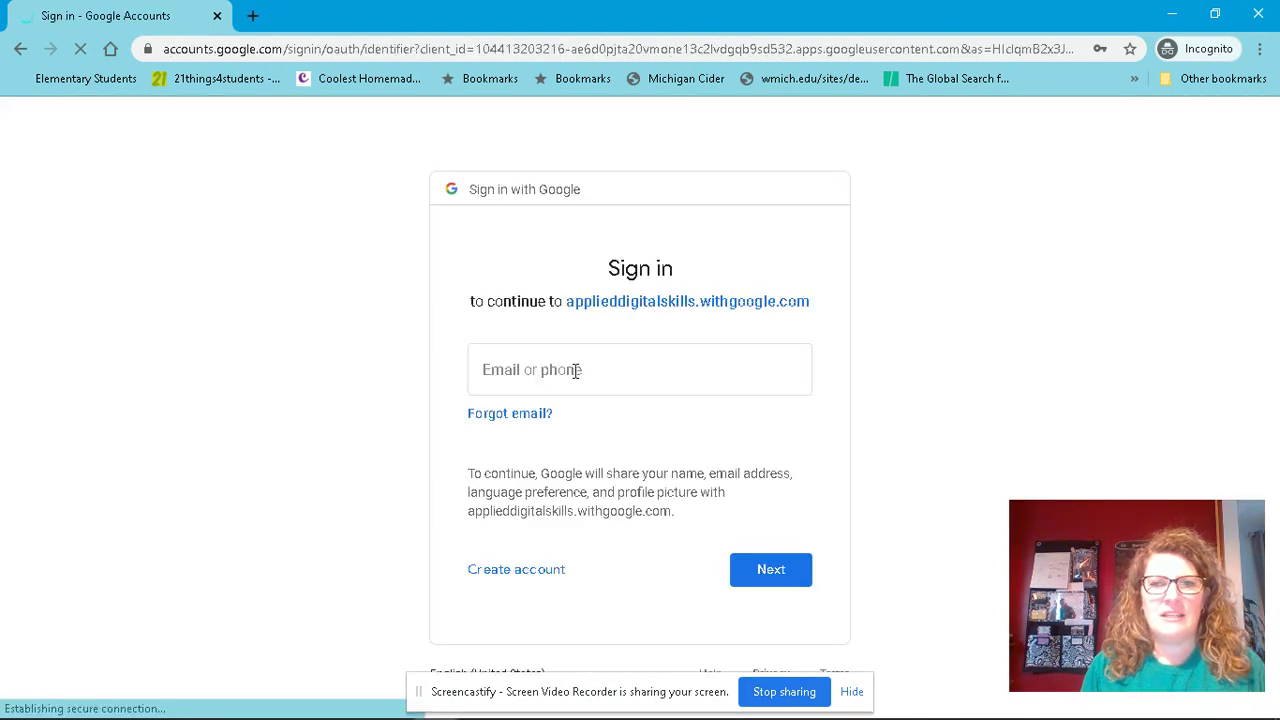
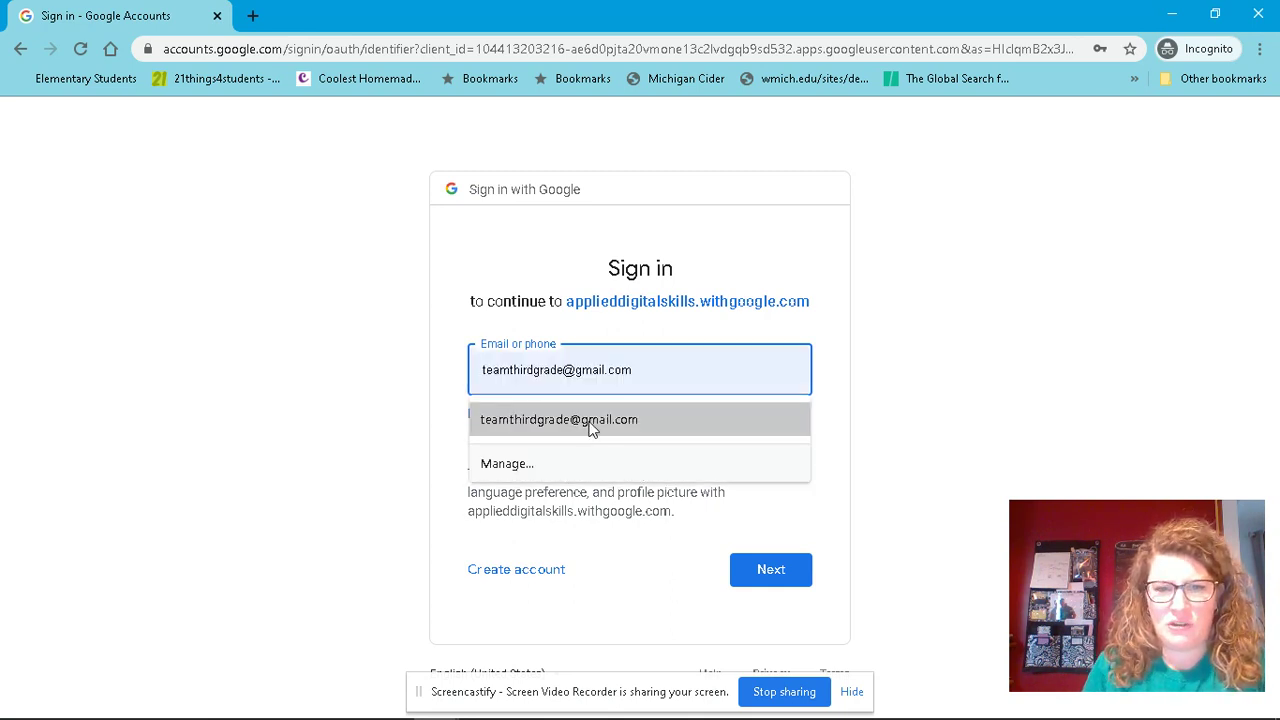
- Sign in with the teacher's saved Google account e-mail and its password
left_click(589, 422)
left_click(762, 569)
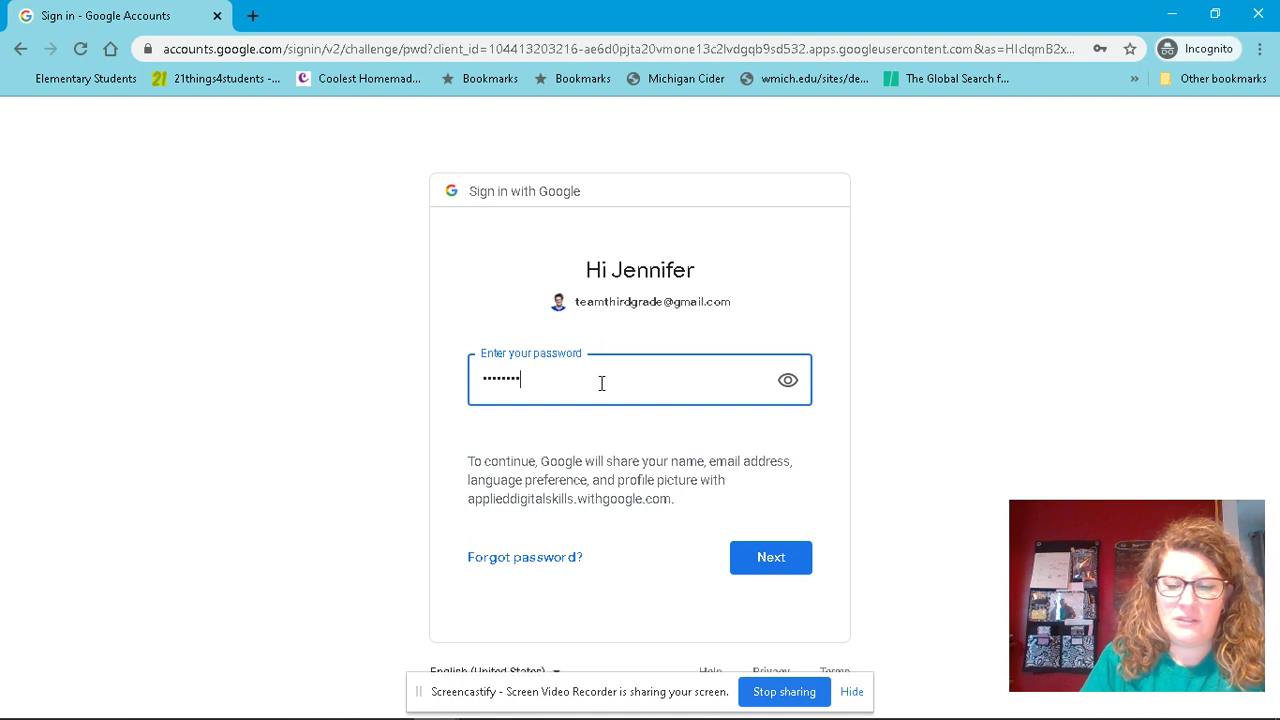
key("Return")
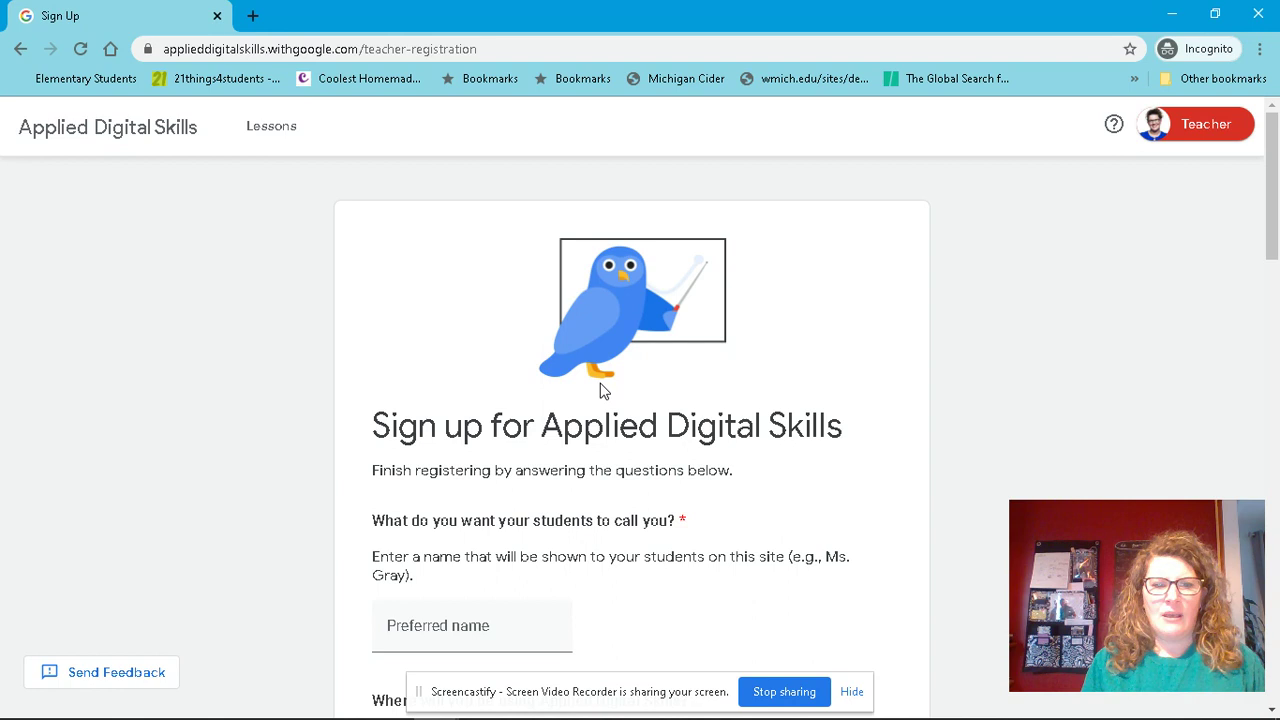
- Enter the teacher's preferred name and mark use at an educational institution
left_click_drag(1268, 230, 1268, 316)
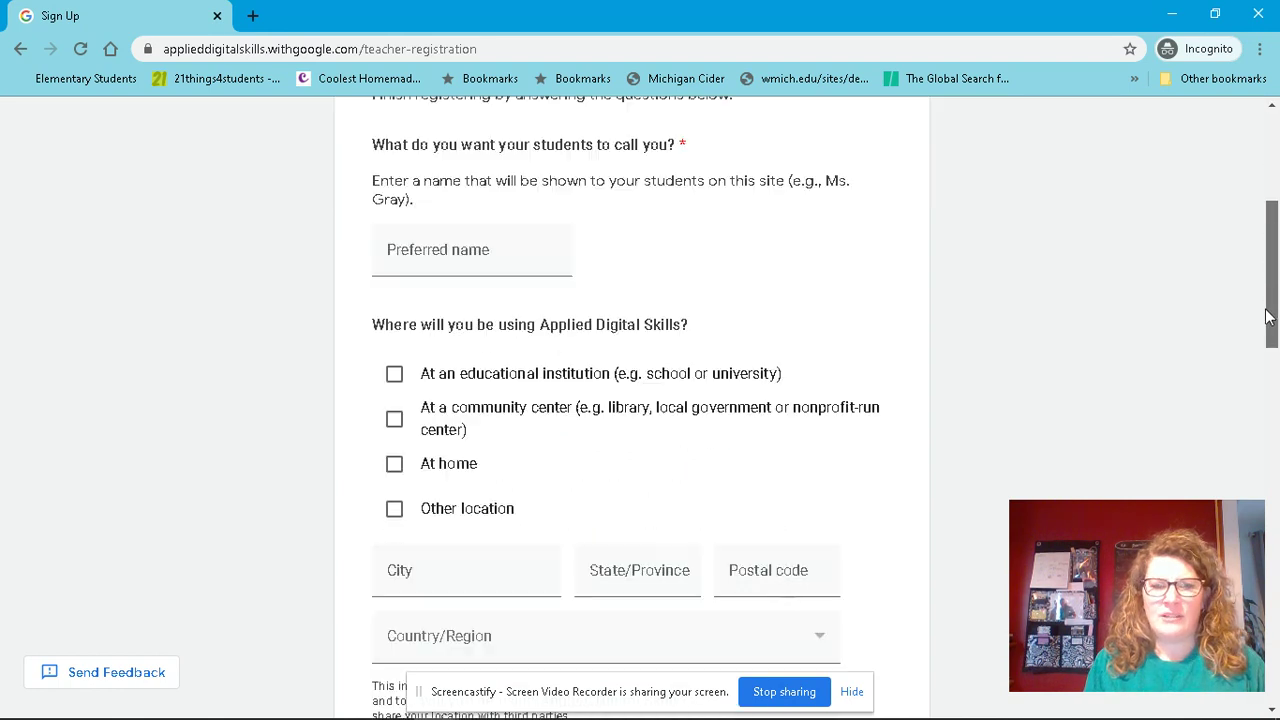
left_click(427, 254)
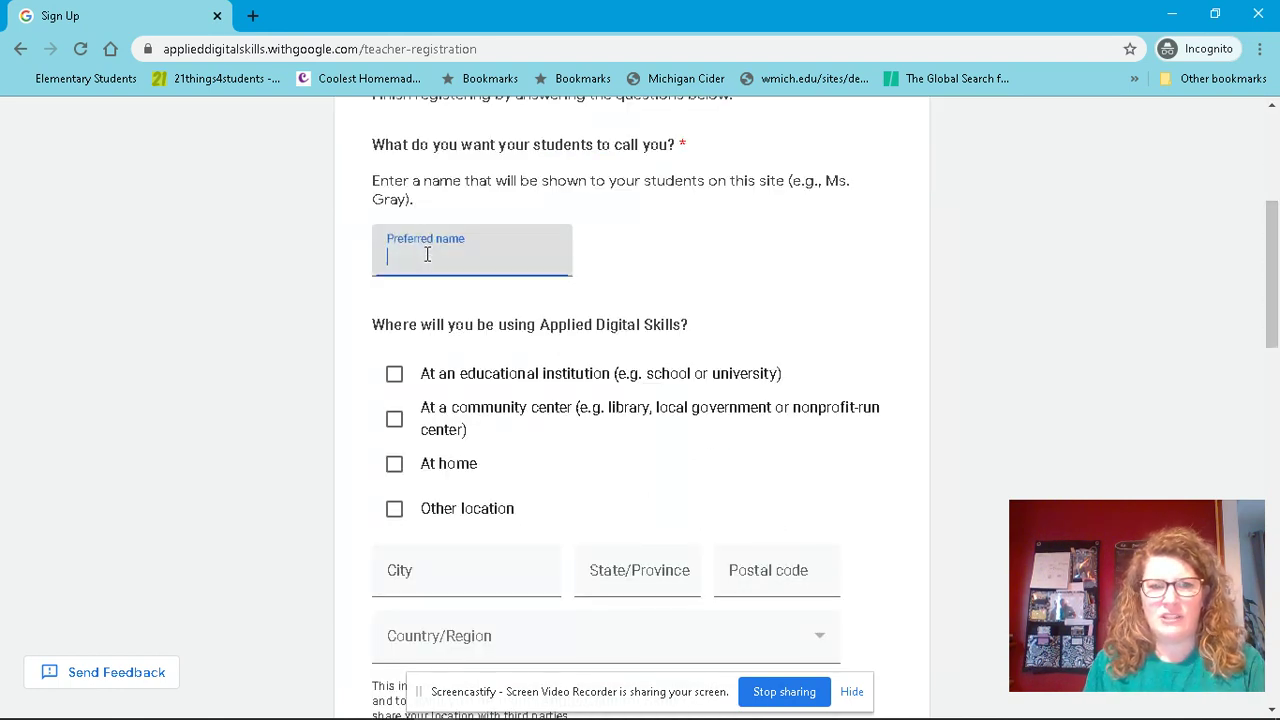
type("Mrs. Bond")
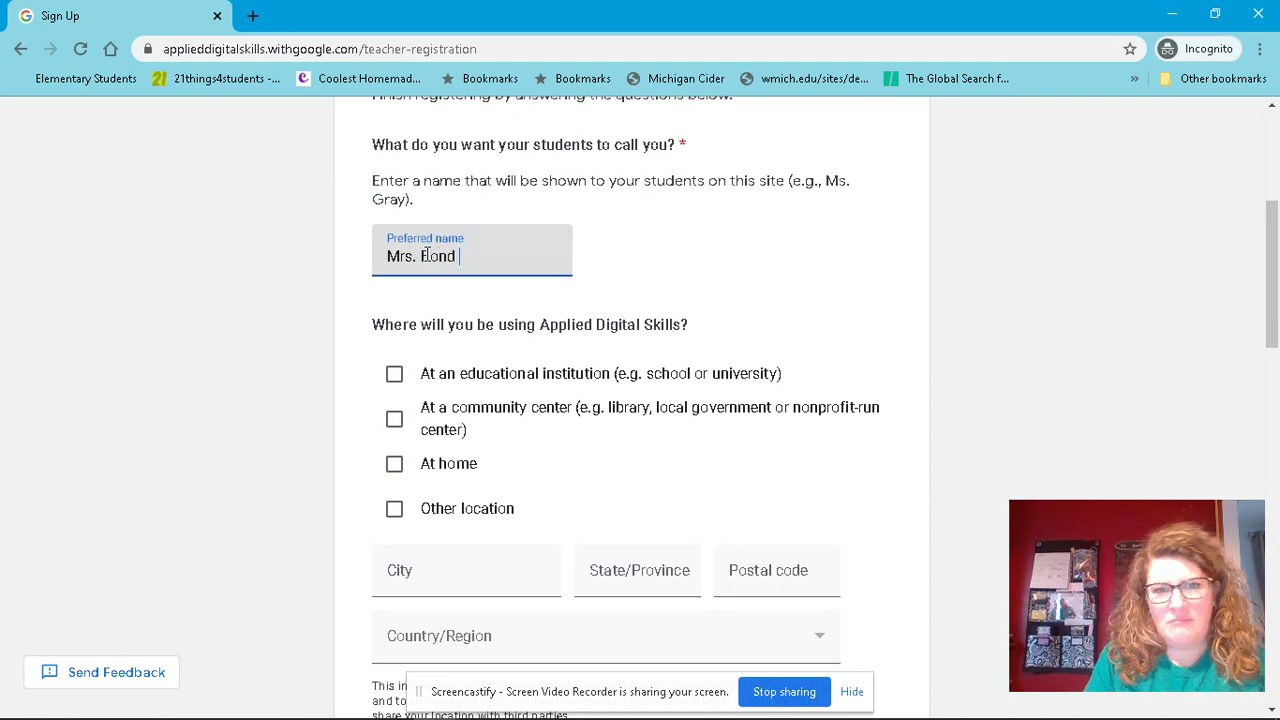
left_click(396, 378)
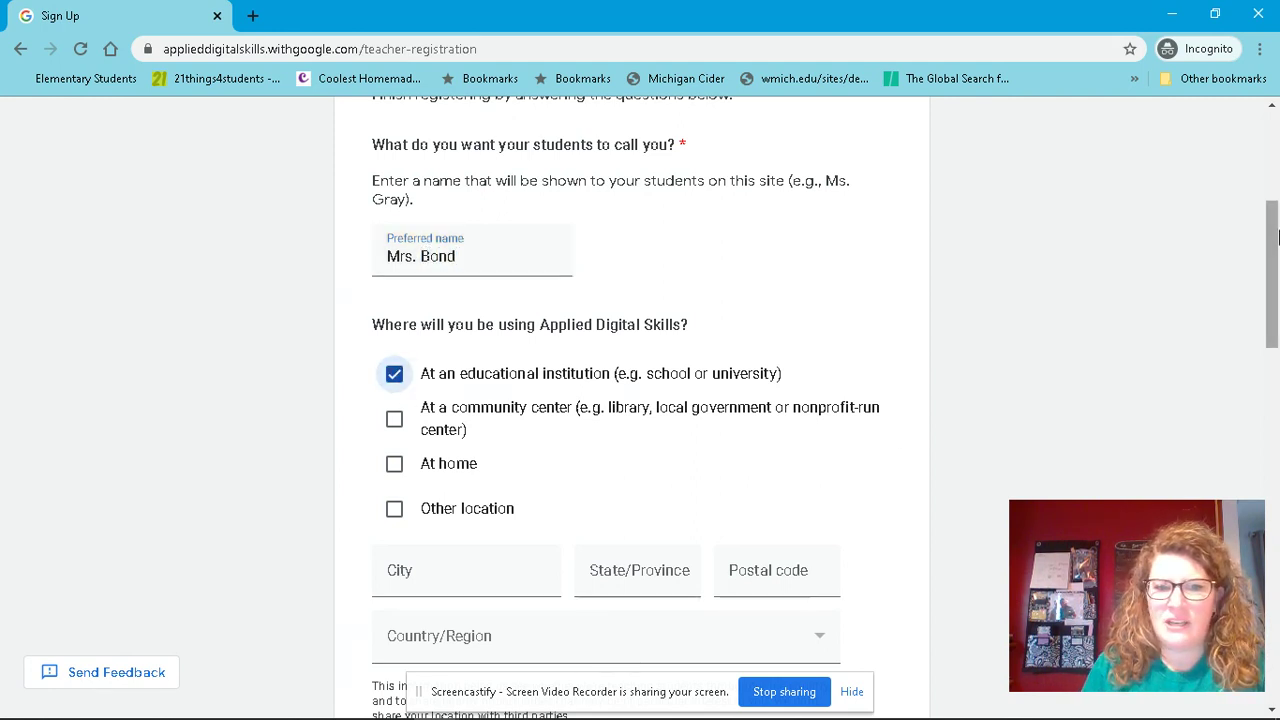
- Fill in the city, state and postal code fields of the sign-up form
left_click_drag(1275, 234, 1268, 278)
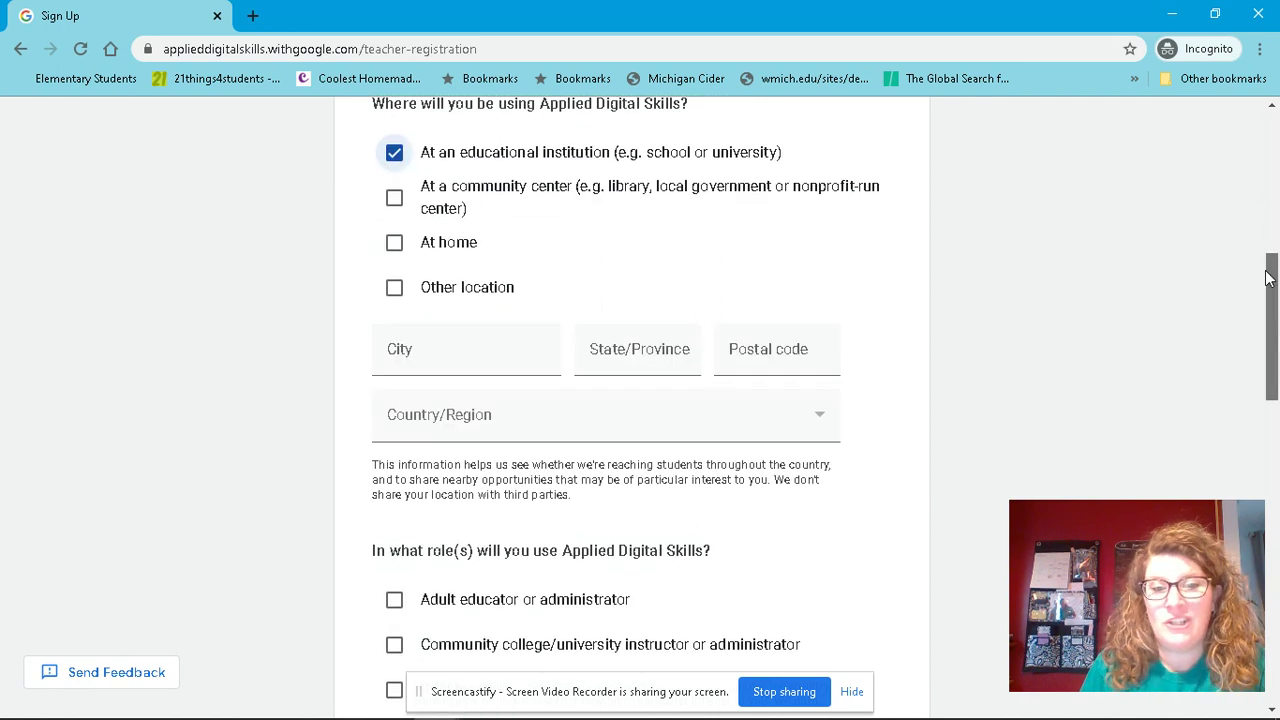
scroll(690, 185, "down", 2)
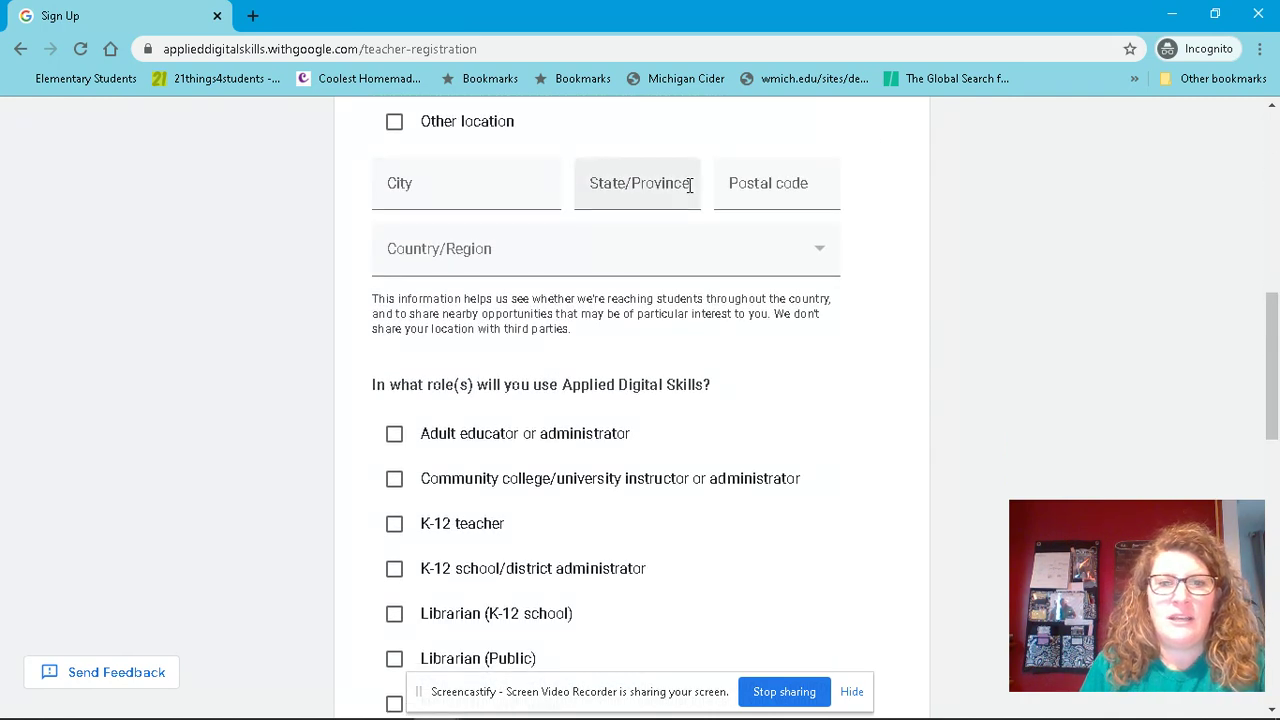
left_click(414, 195)
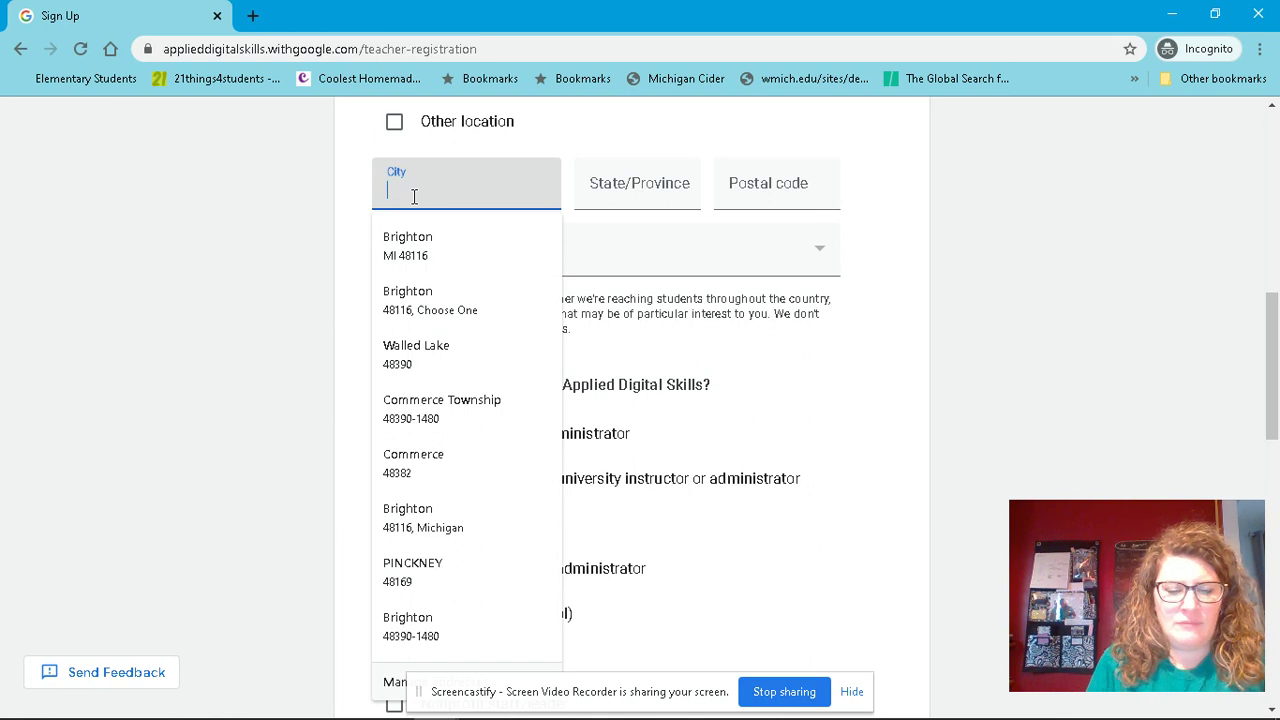
type("Brighton")
key("Tab")
type("MI")
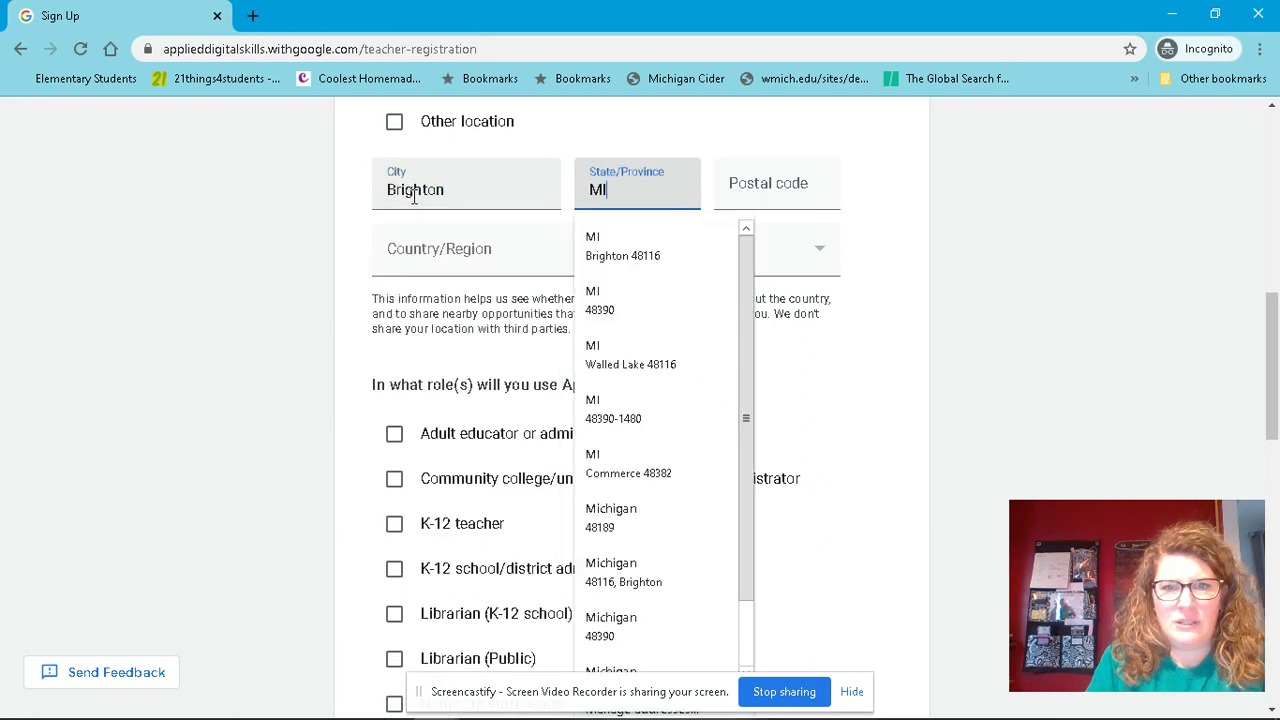
type("q")
key("BackSpace")
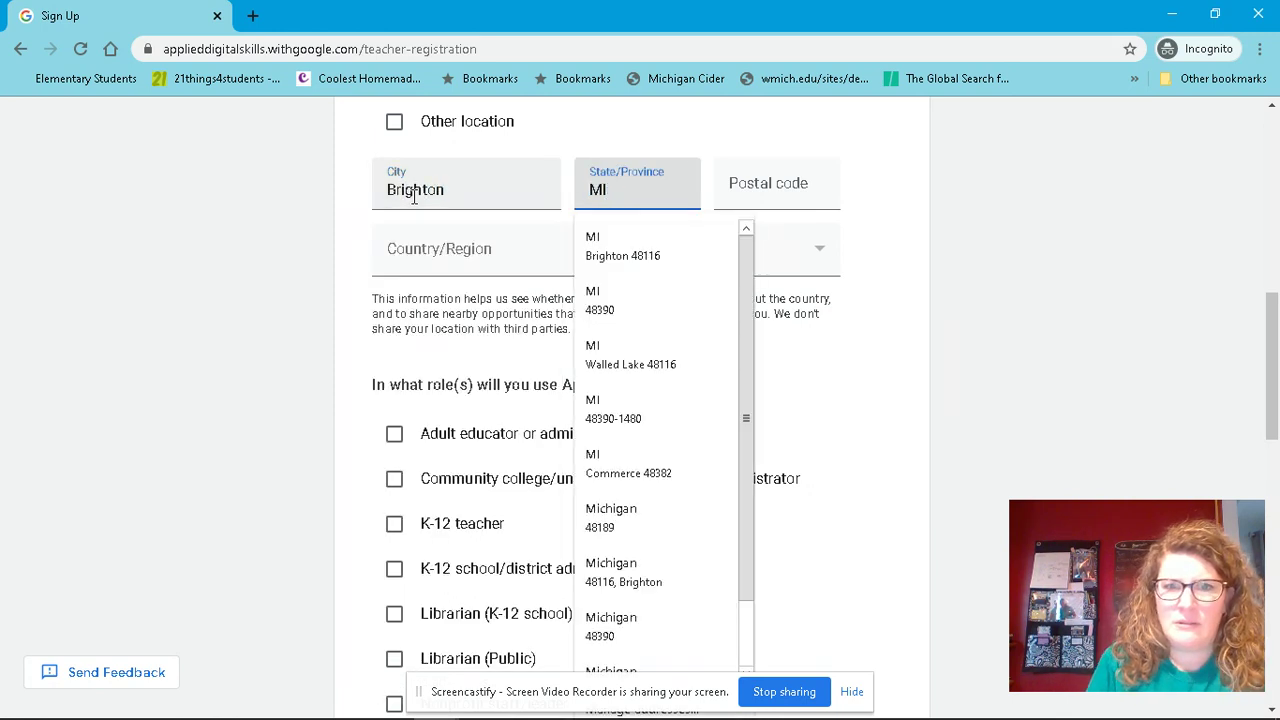
key("Tab")
type("48116")
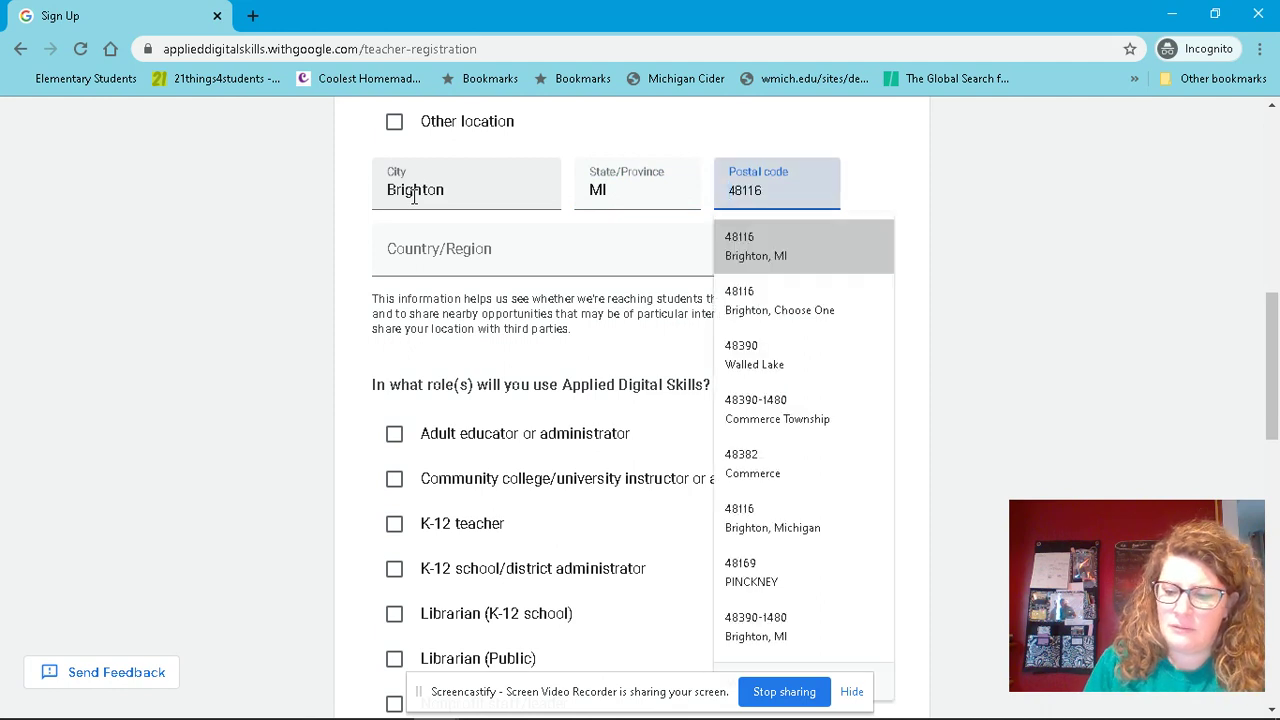
left_click(382, 248)
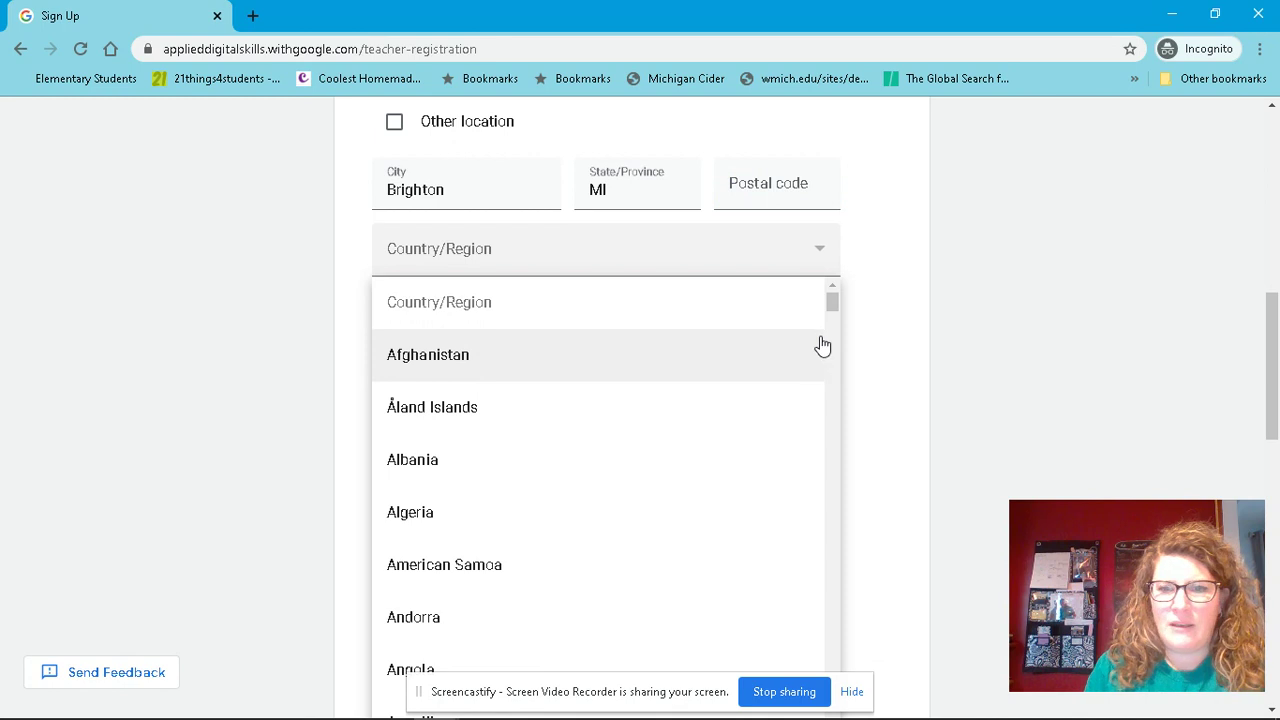
- Browse the Country/Region list and close it without choosing a country
left_click(834, 306)
left_click_drag(833, 305, 820, 708)
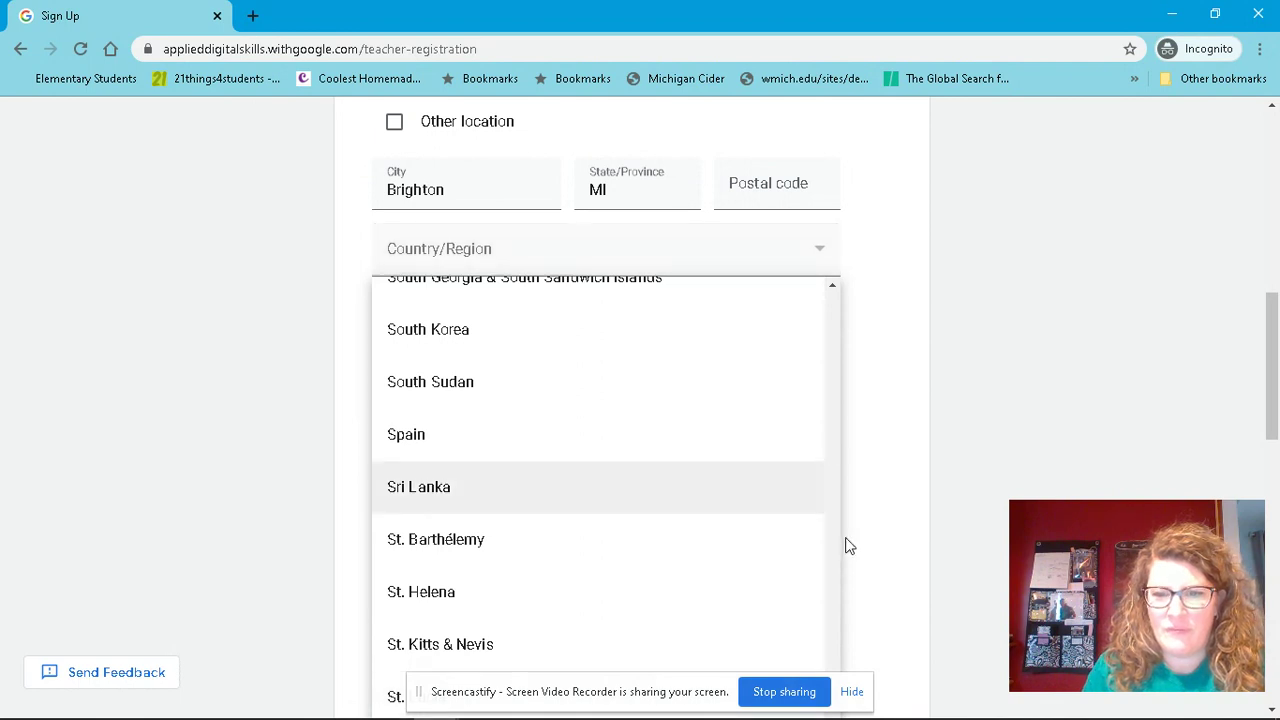
scroll(846, 543, "up", 3)
key("Down")
key("Down")
key("Down")
key("Down")
key("Down")
key("Down")
key("Down")
key("Down")
key("Down")
key("Down")
key("Down")
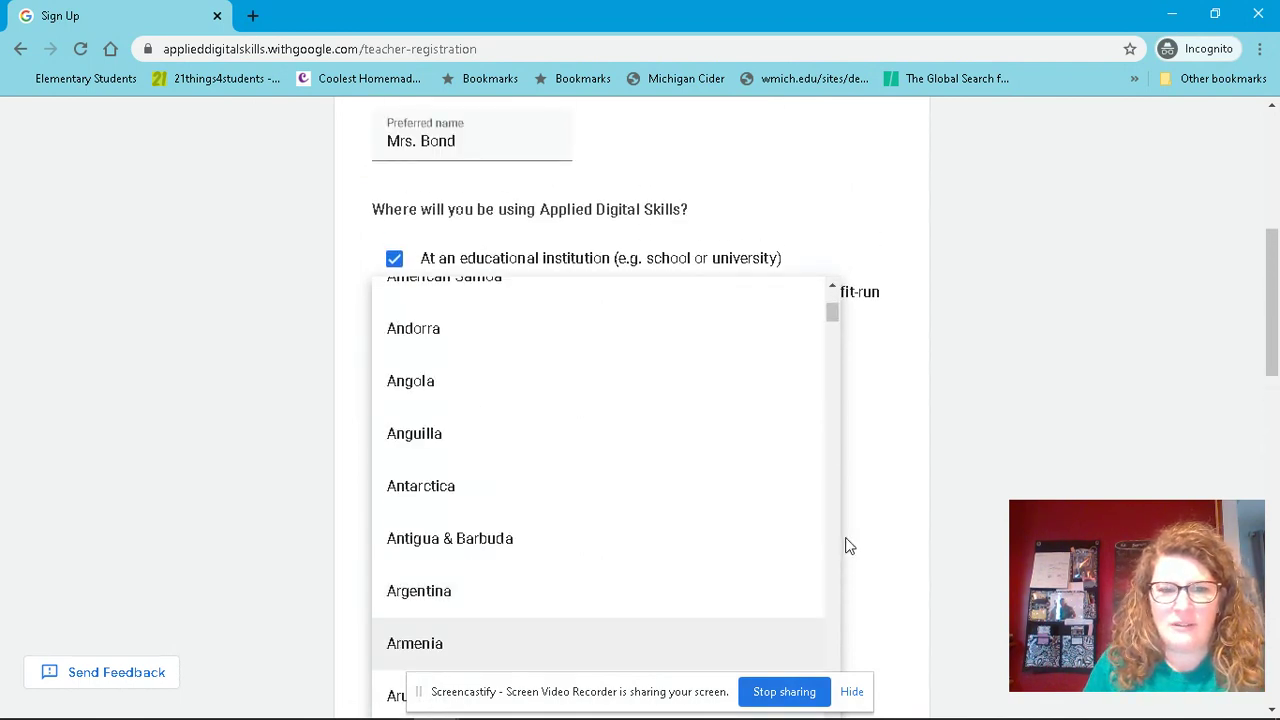
key("Down")
key("Down")
key("Down")
key("Down")
key("Down")
key("Down")
key("Down")
key("Down")
key("Down")
key("Down")
key("Down")
key("Down")
key("Down")
key("Down")
key("Down")
key("Down")
key("Down")
key("Down")
key("Down")
key("Down")
key("Down")
key("Down")
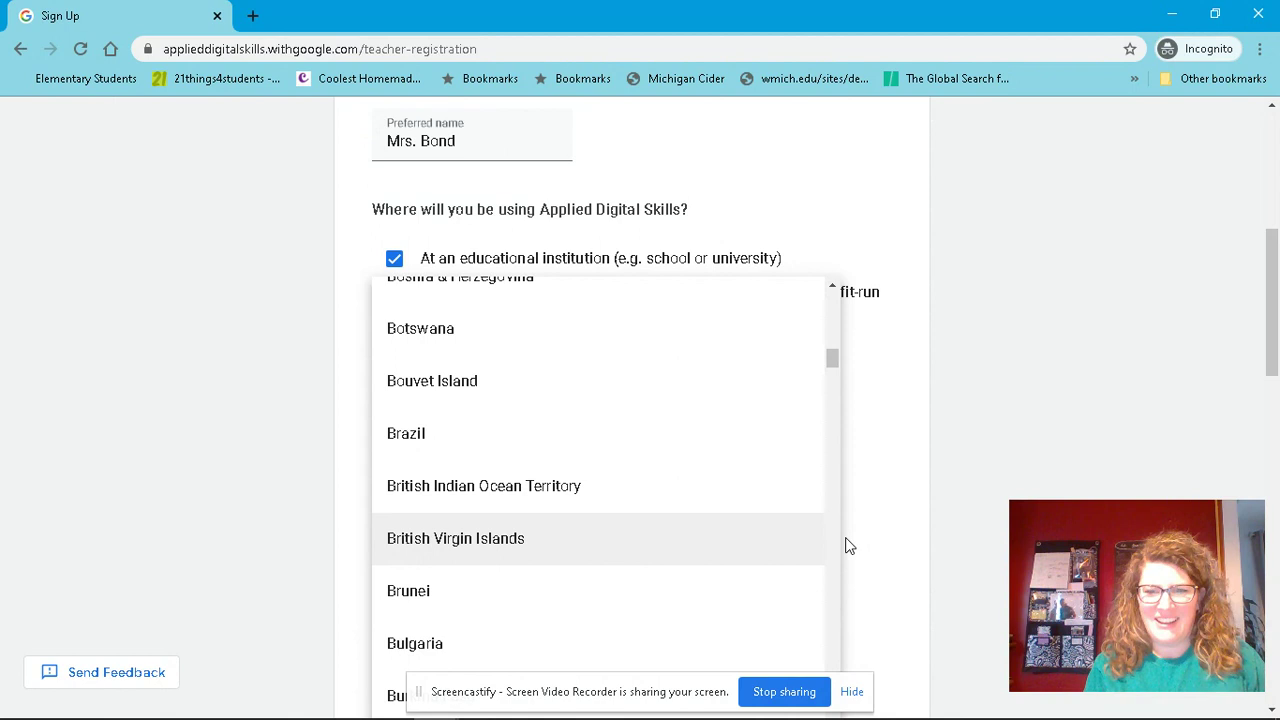
left_click(852, 694)
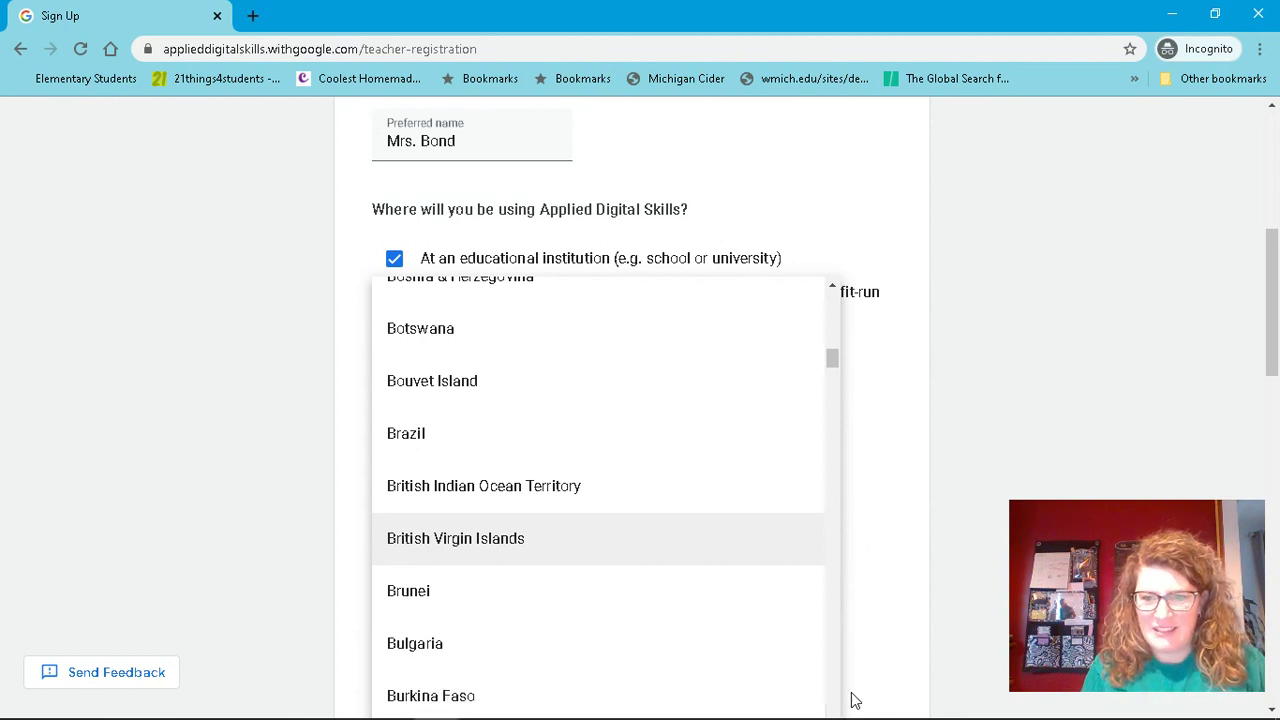
left_click_drag(835, 357, 600, 560)
scroll(600, 620, "down", 3)
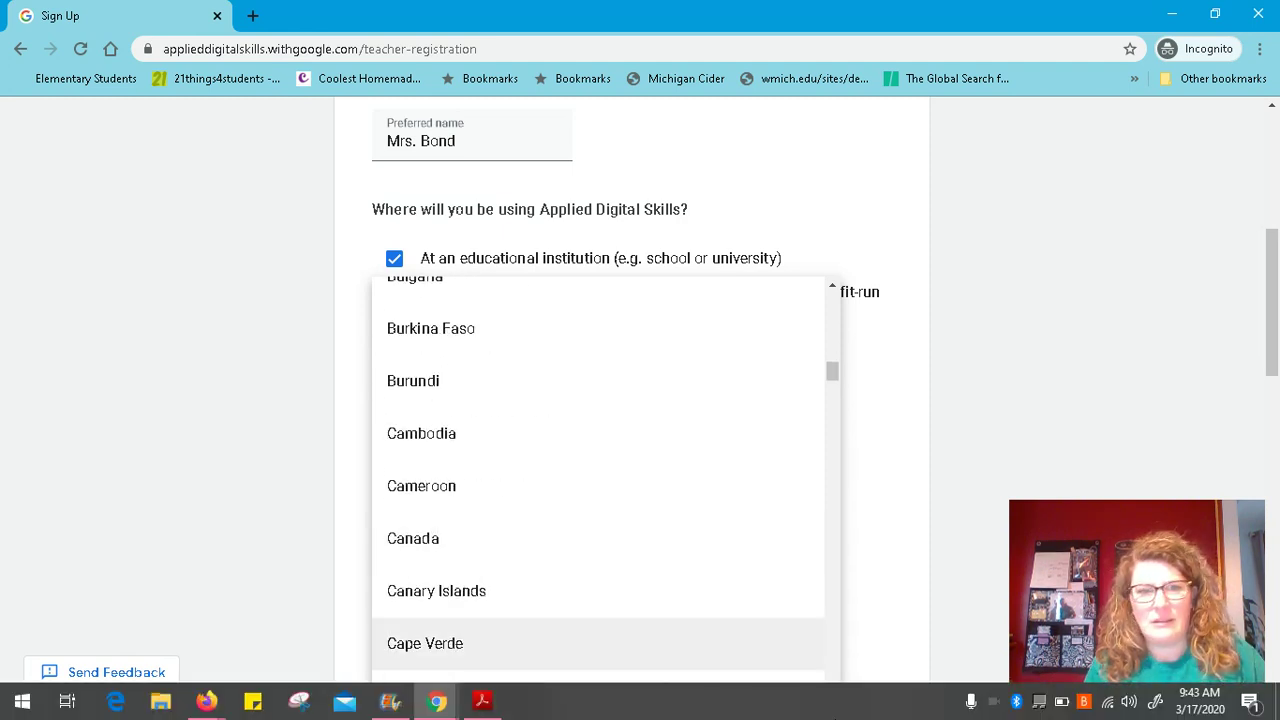
scroll(600, 590, "down", 5)
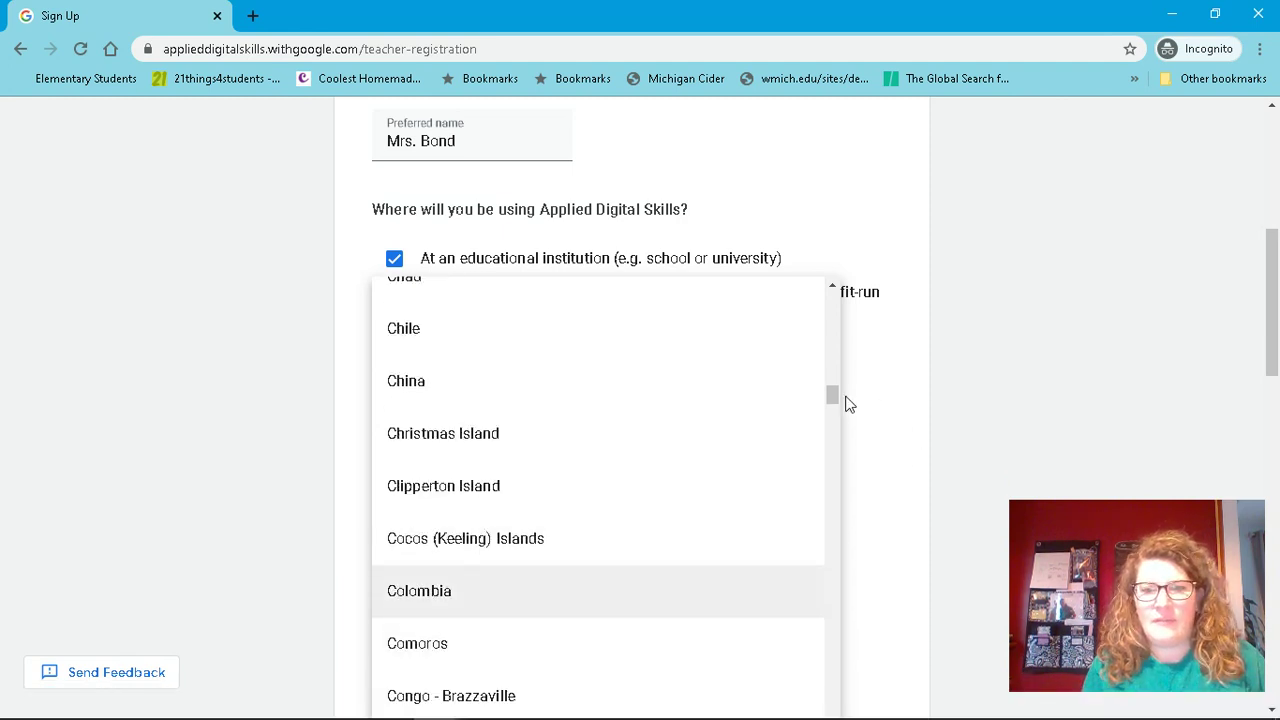
left_click_drag(834, 400, 840, 272)
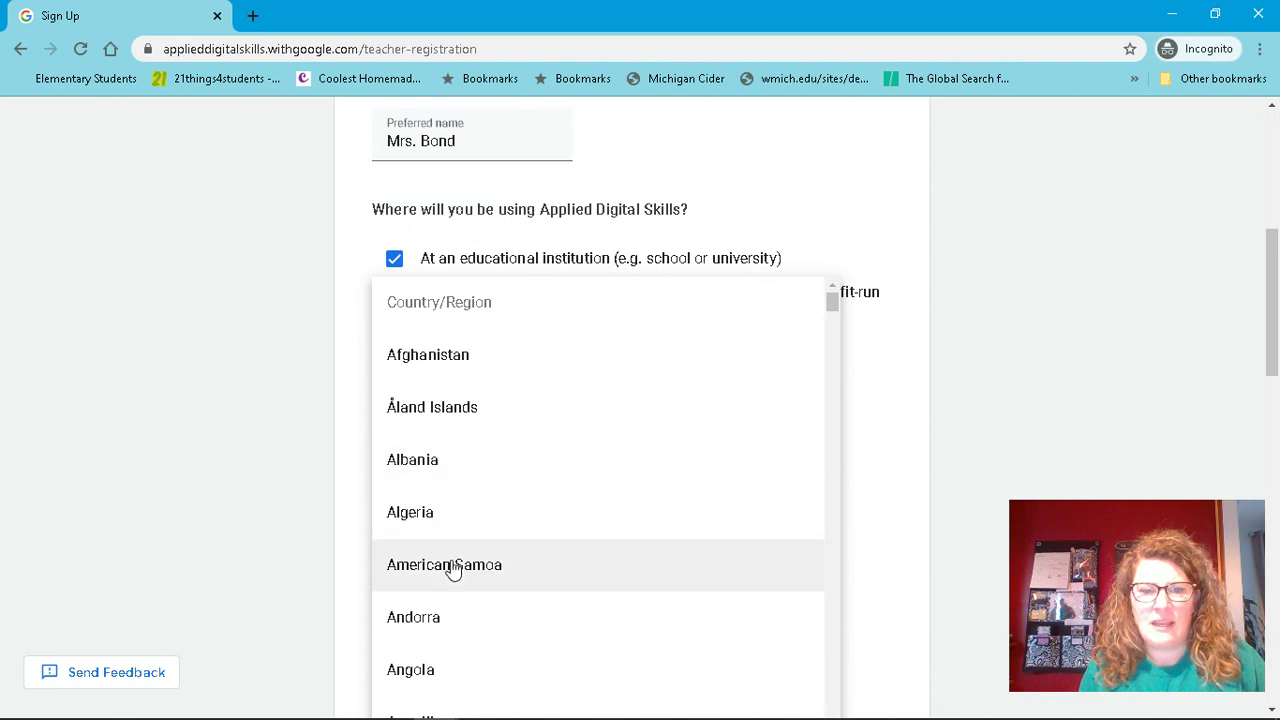
left_click(1030, 267)
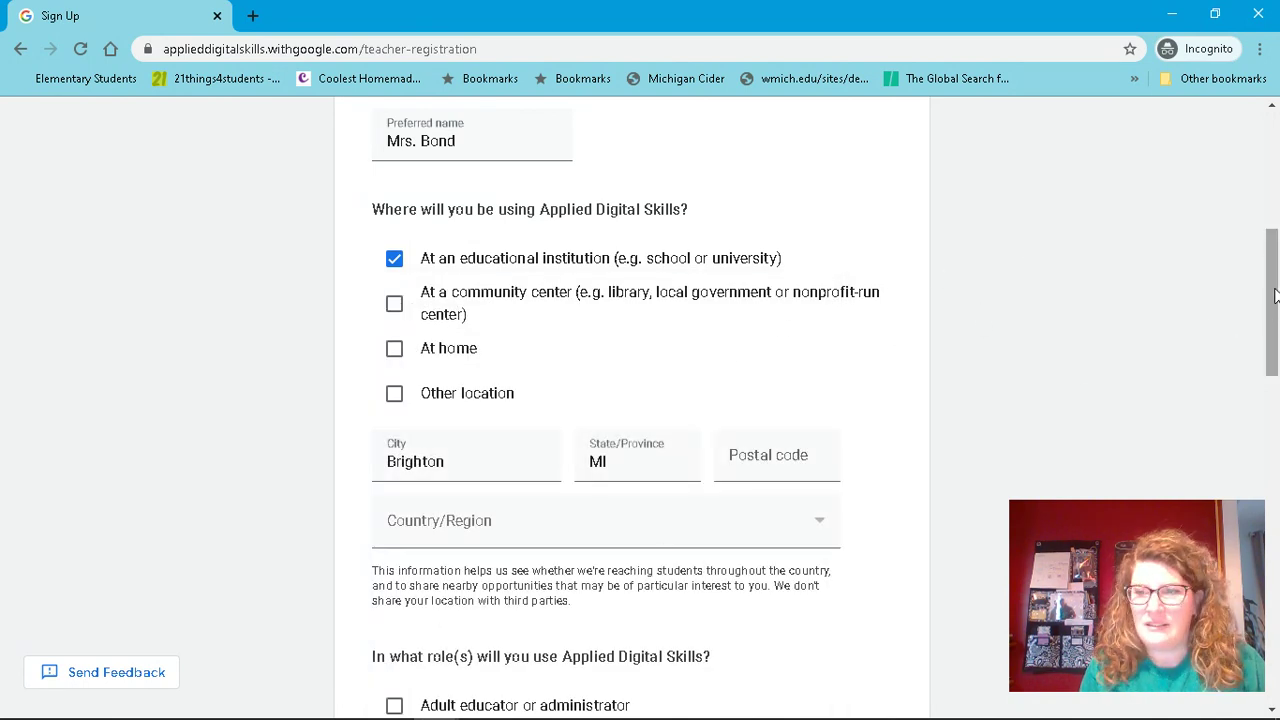
- Choose K-12 teacher, Conference and Yes for emails, then submit the sign-up form
left_click_drag(1273, 316, 1259, 436)
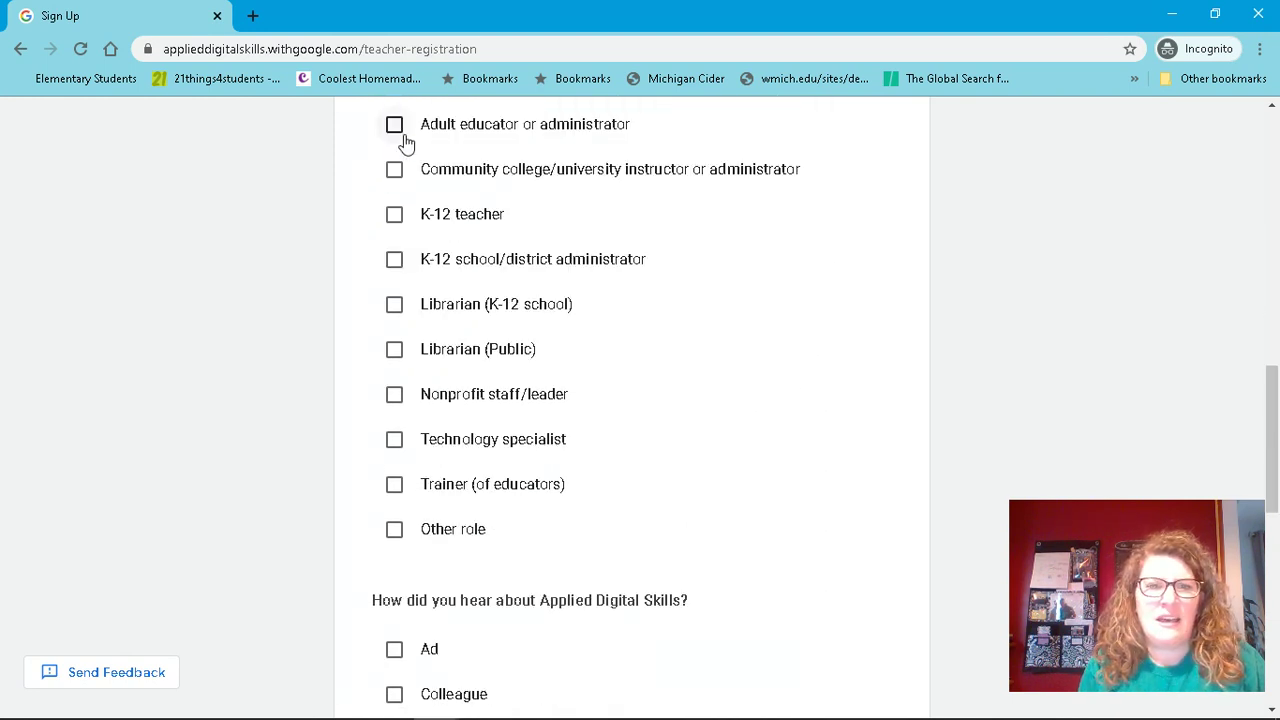
left_click(395, 215)
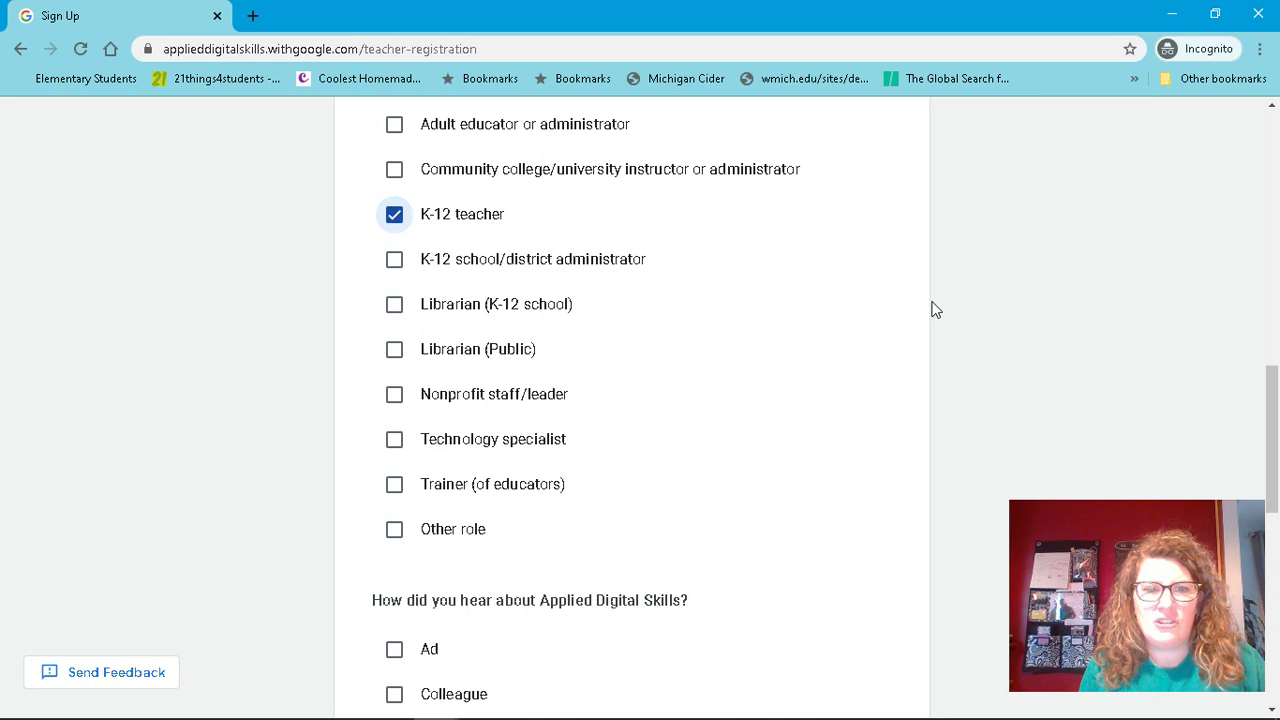
left_click_drag(1277, 415, 1274, 494)
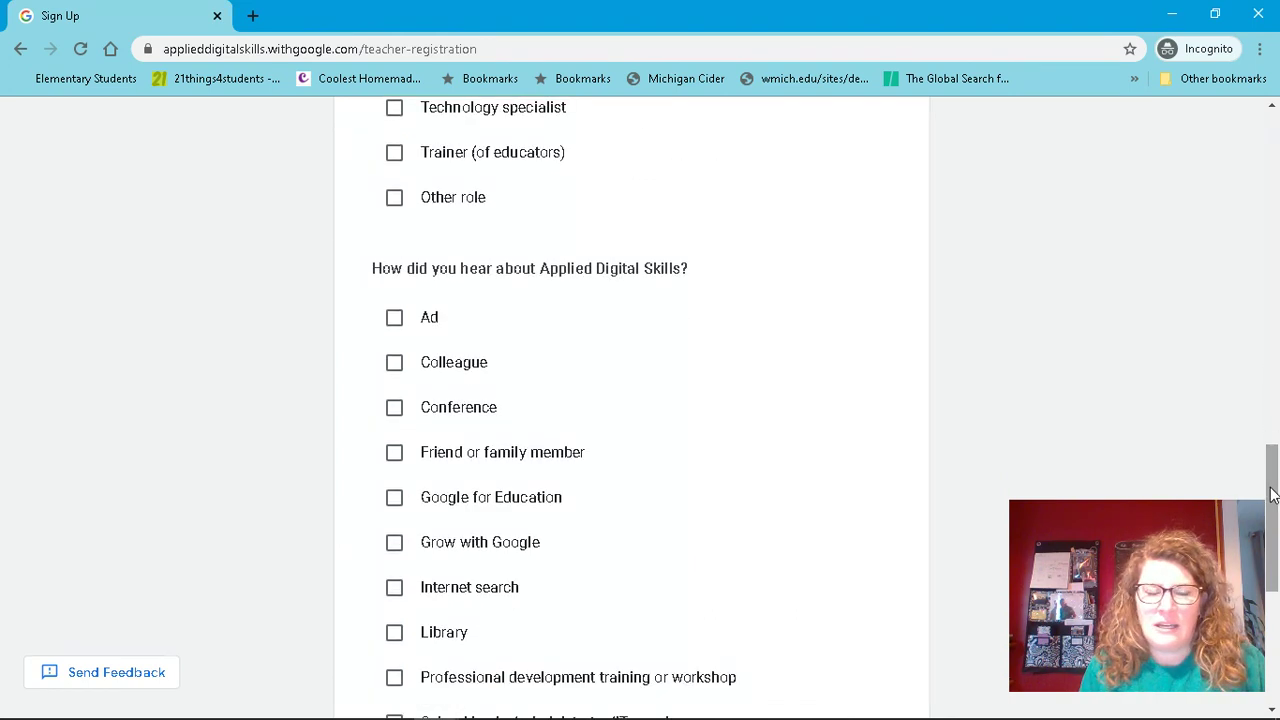
left_click(395, 408)
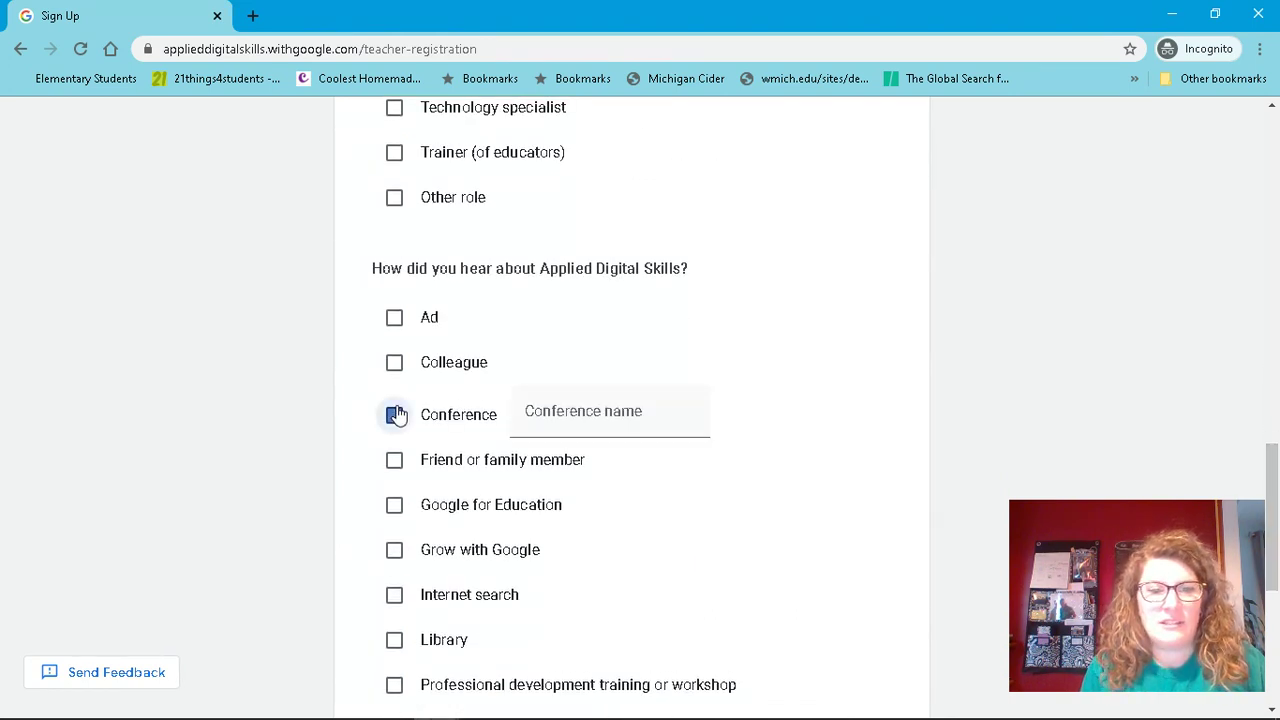
left_click_drag(1277, 450, 1274, 578)
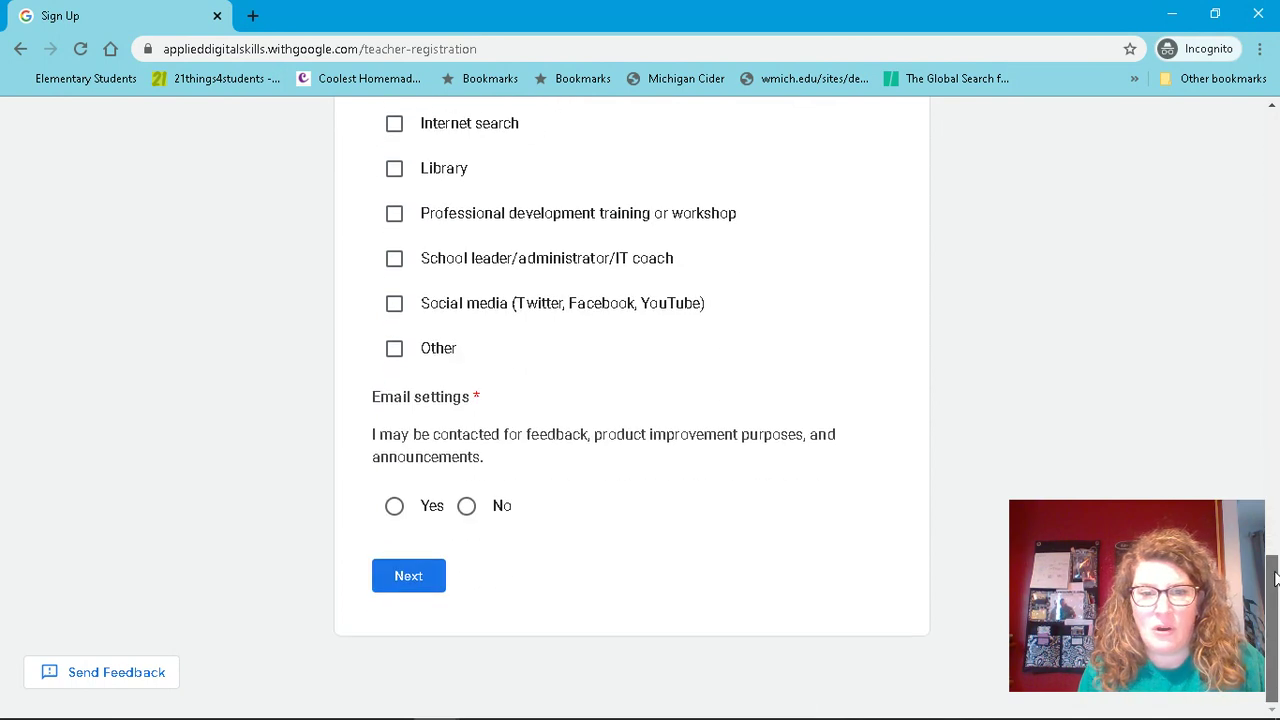
left_click(395, 506)
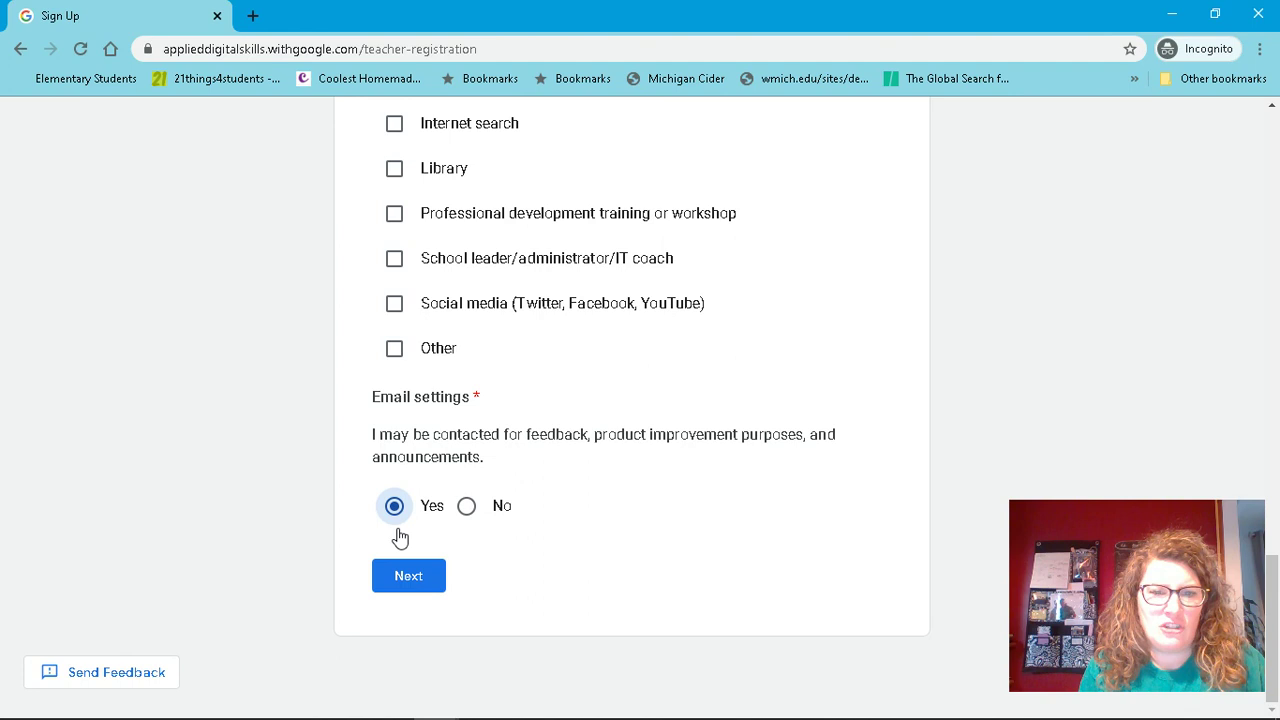
left_click(409, 576)
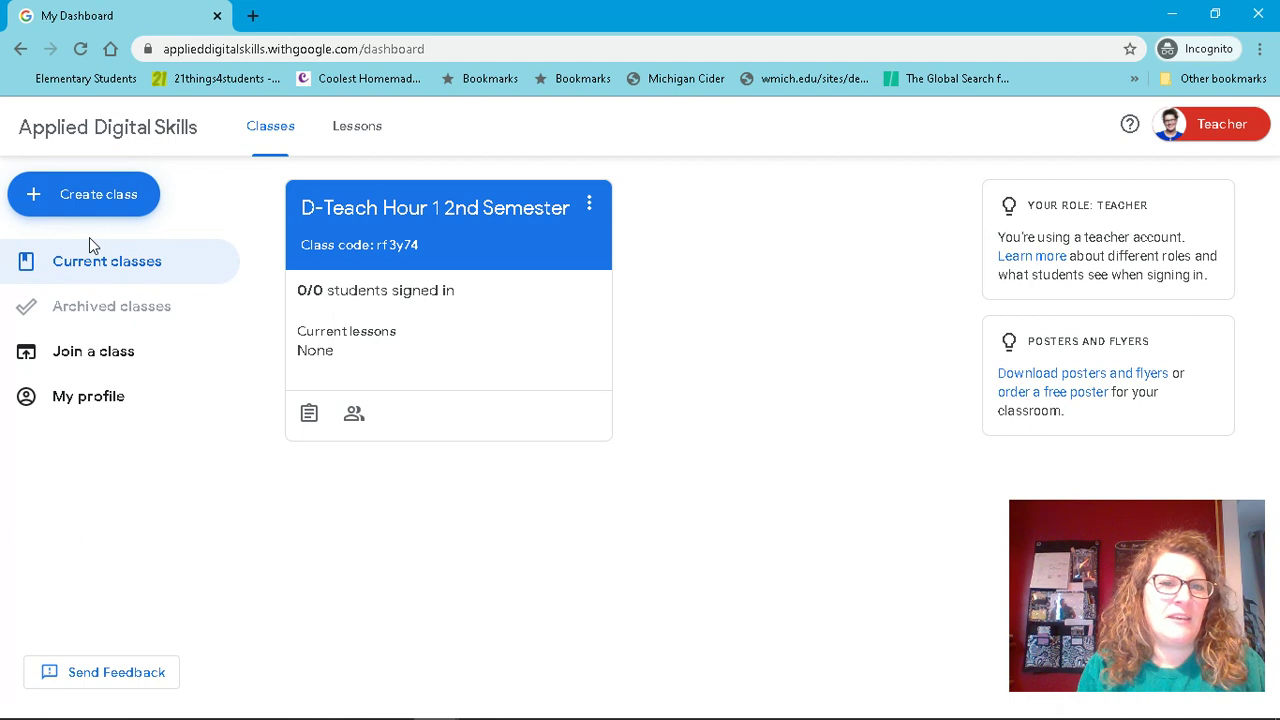
- Create a new class named '1st Hour' with the yellow class colour
left_click(91, 275)
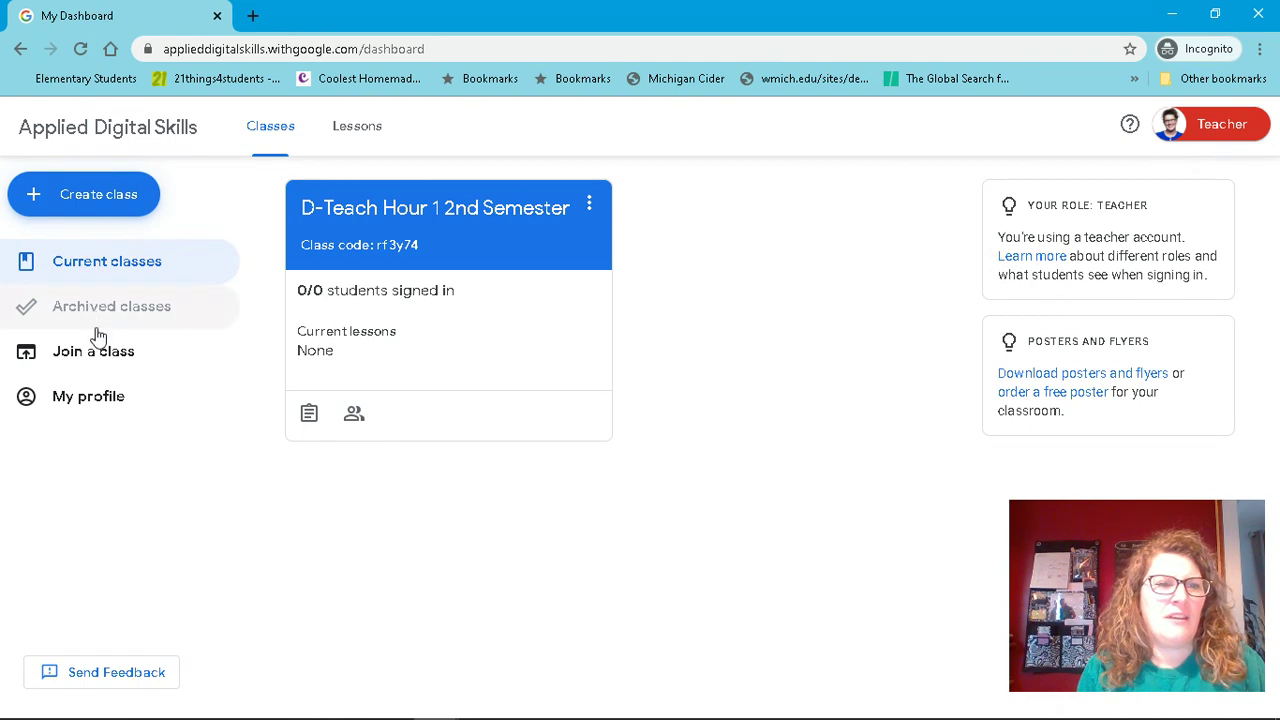
left_click(82, 197)
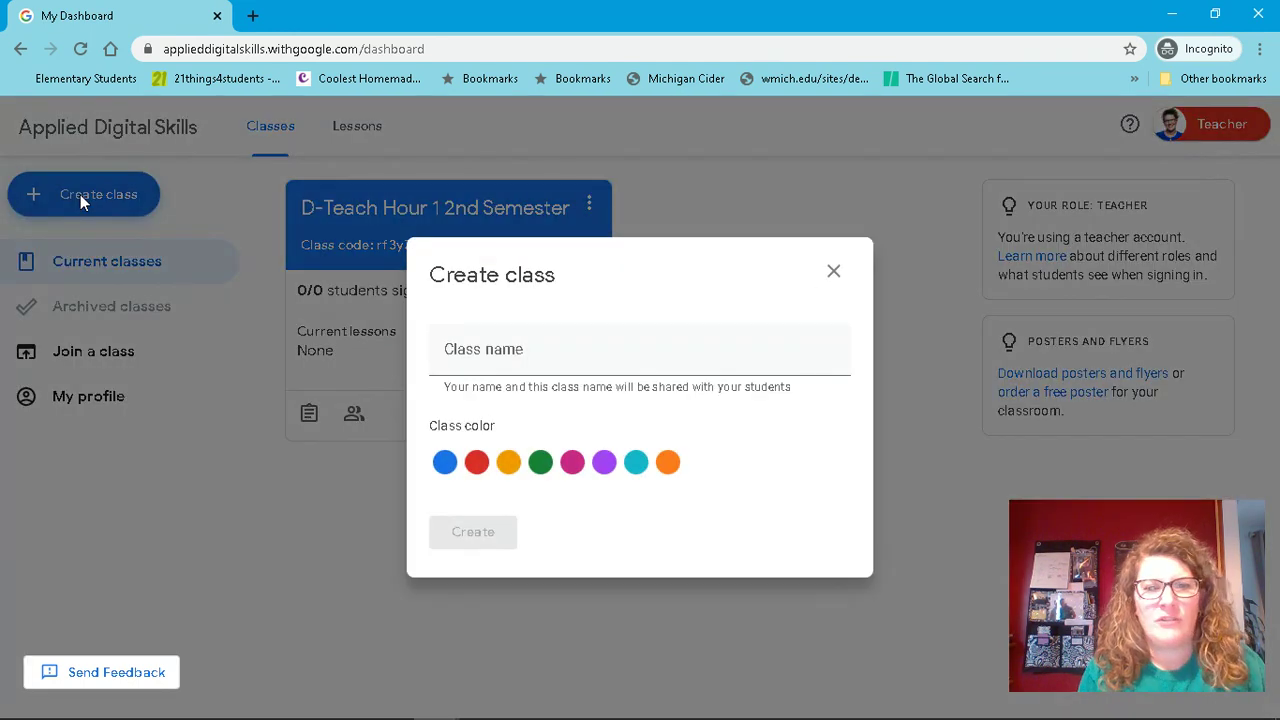
left_click(515, 350)
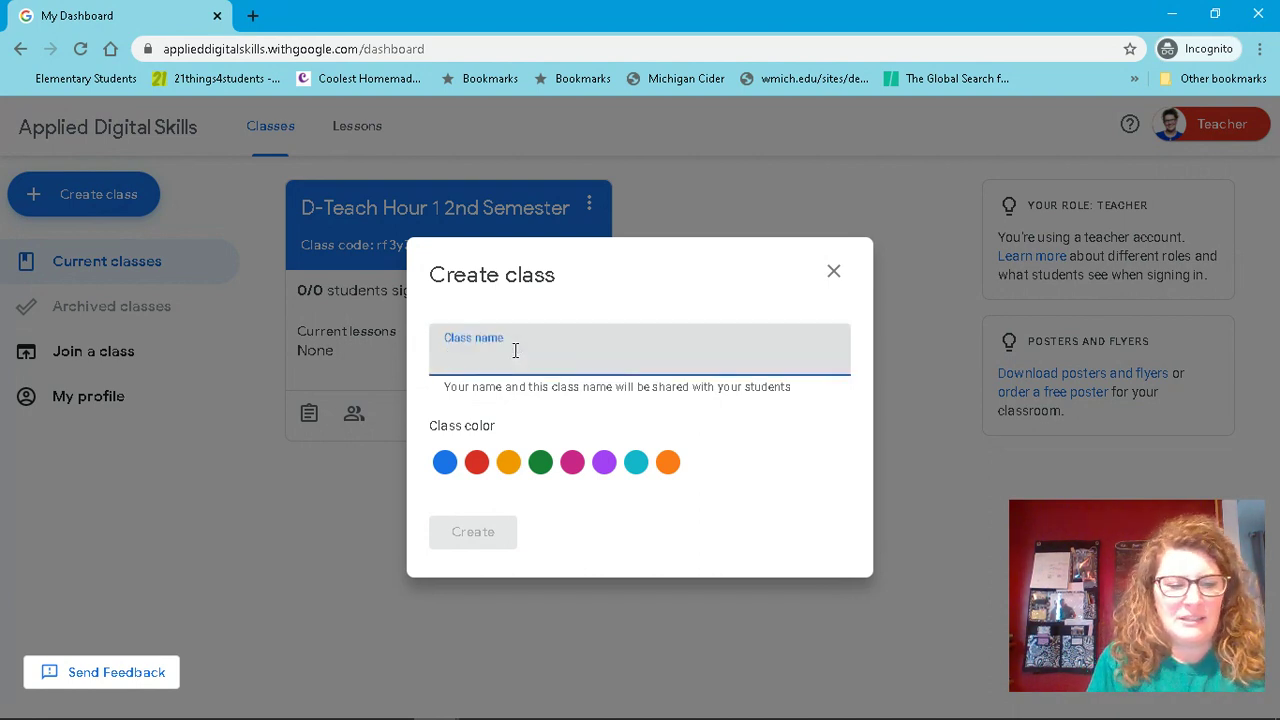
type("1st Hour")
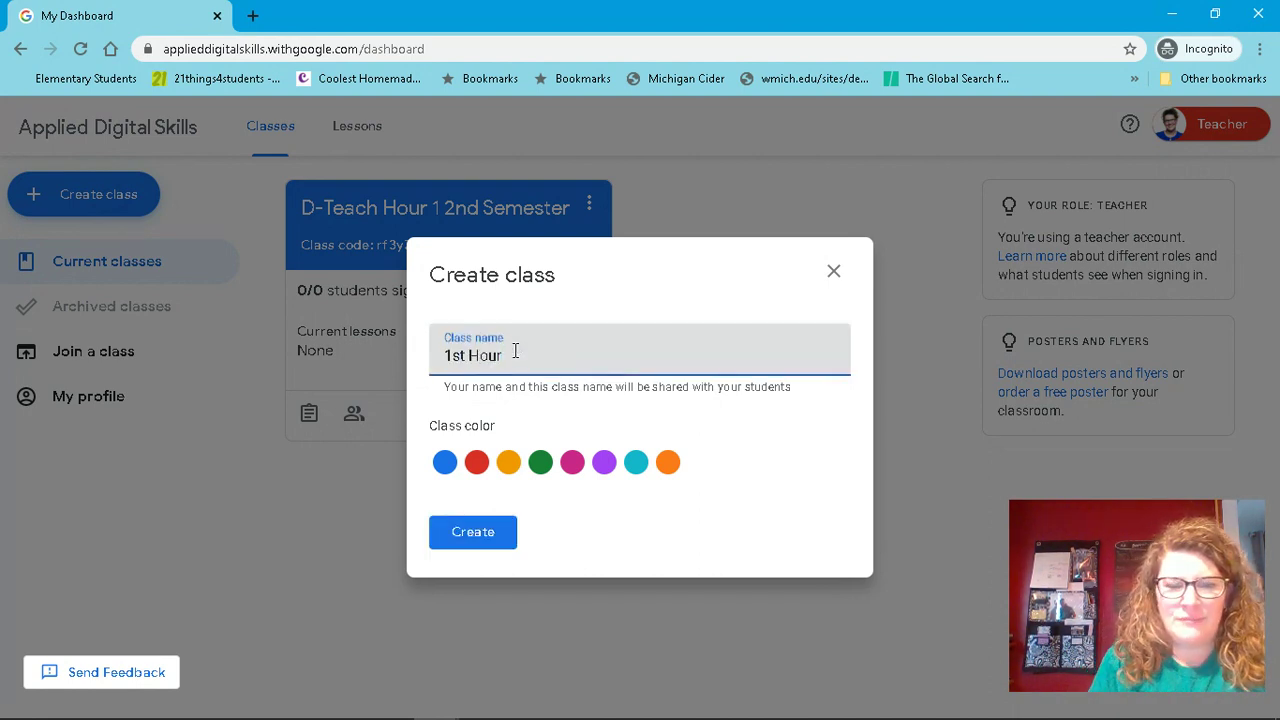
left_click(508, 462)
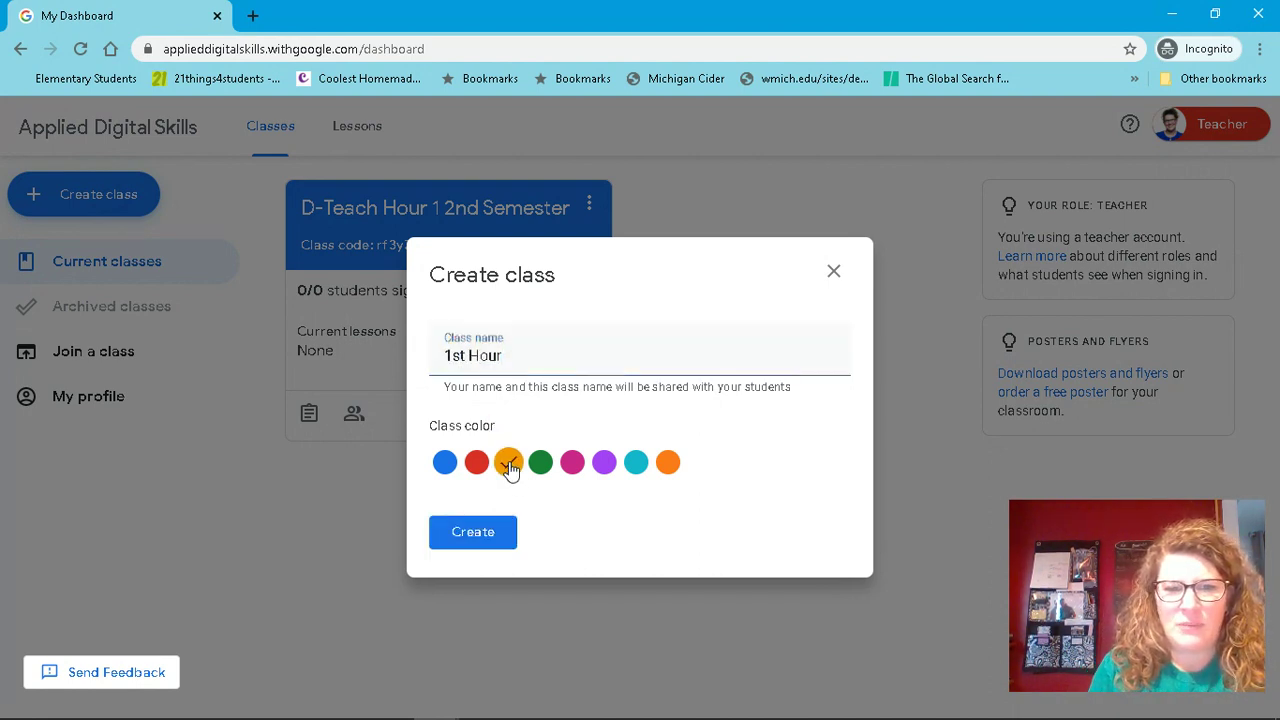
left_click(481, 538)
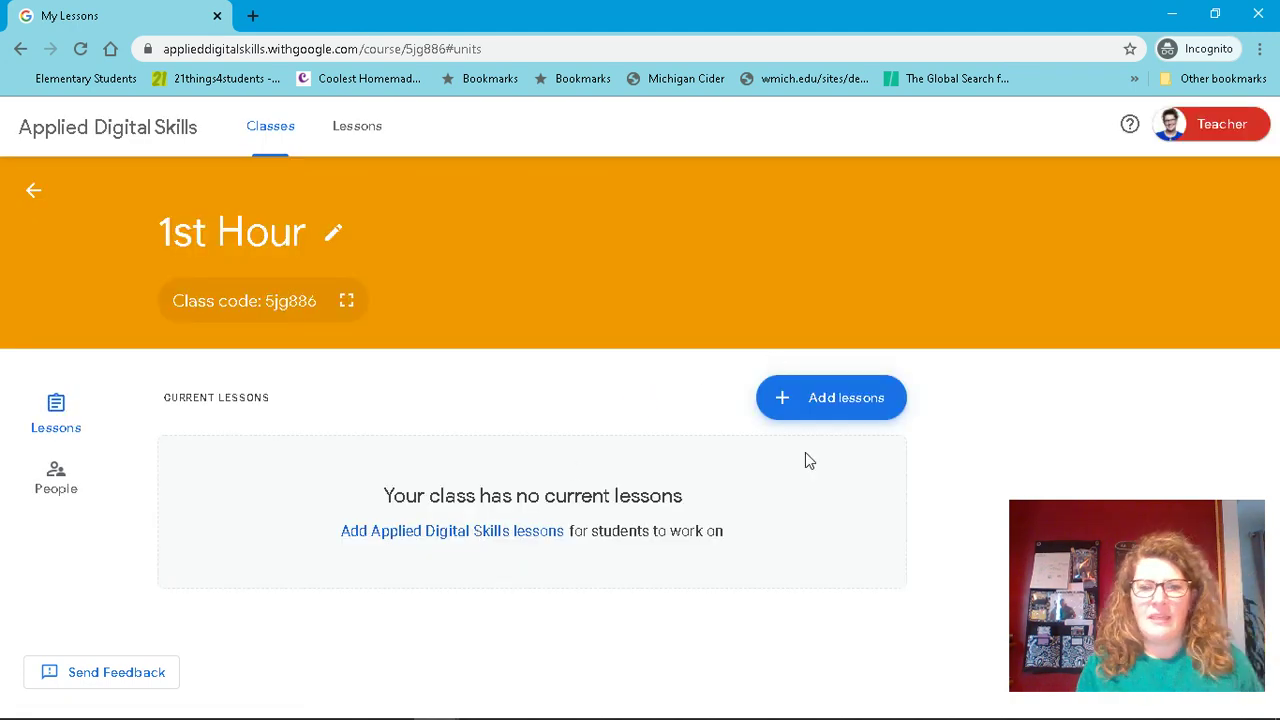
- Open Add lessons and scroll past Collections to the list of 109 lessons
left_click(871, 398)
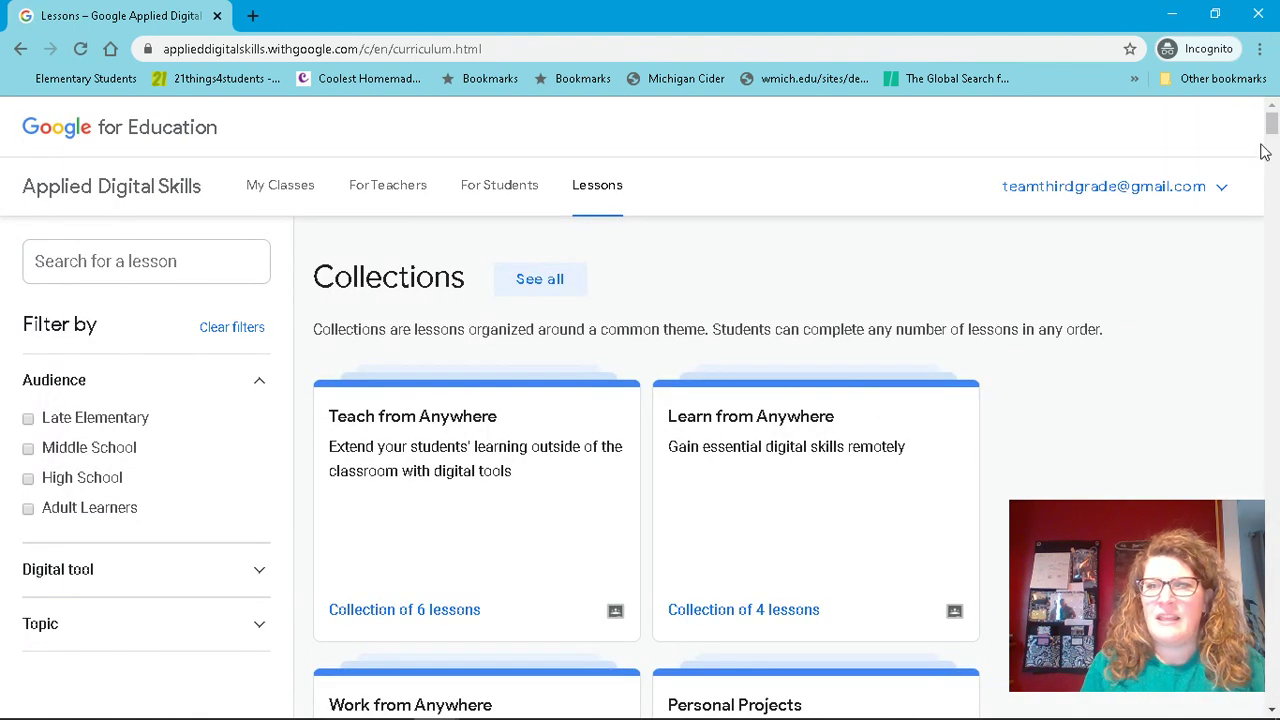
left_click_drag(1271, 125, 1272, 158)
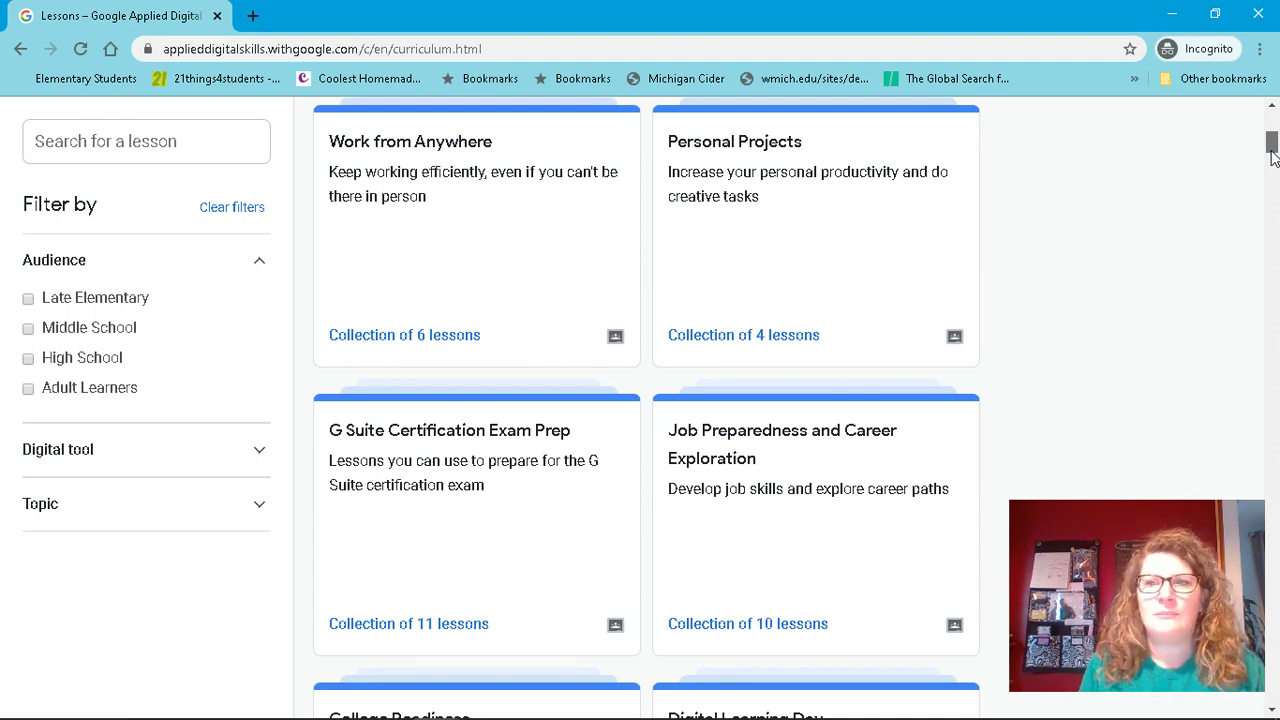
left_click_drag(1272, 157, 1272, 180)
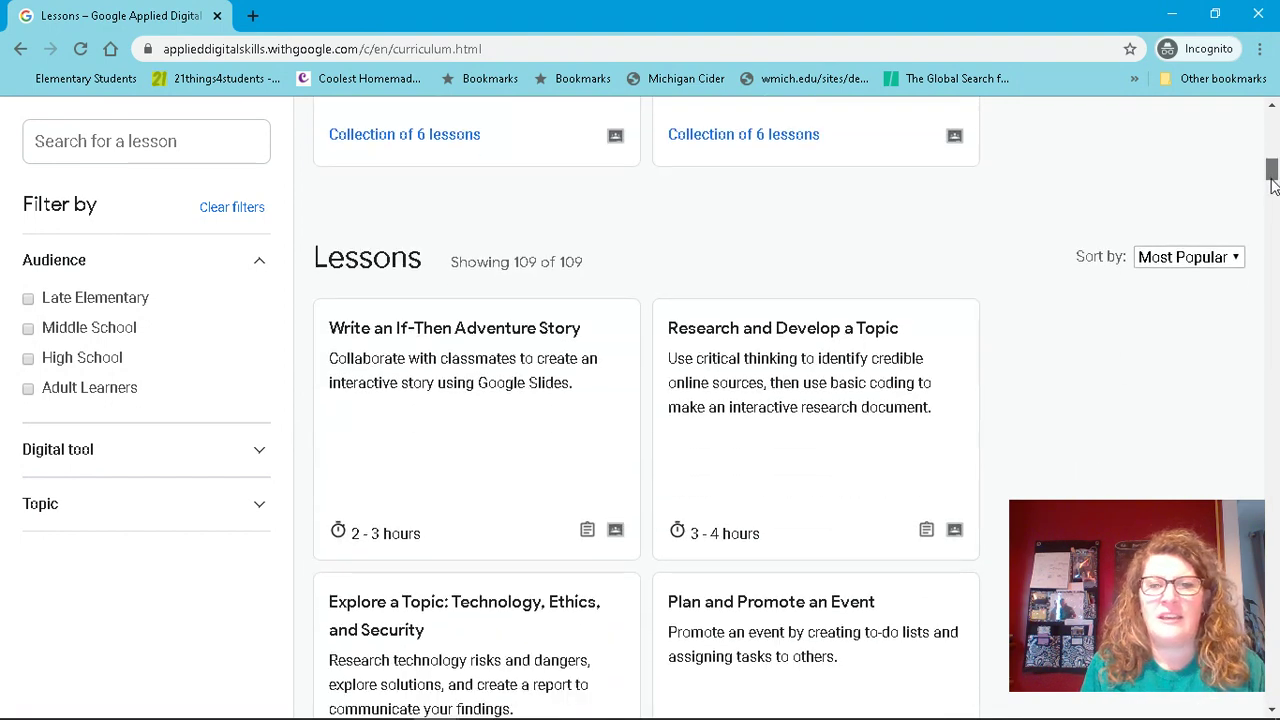
left_click_drag(1273, 185, 1272, 190)
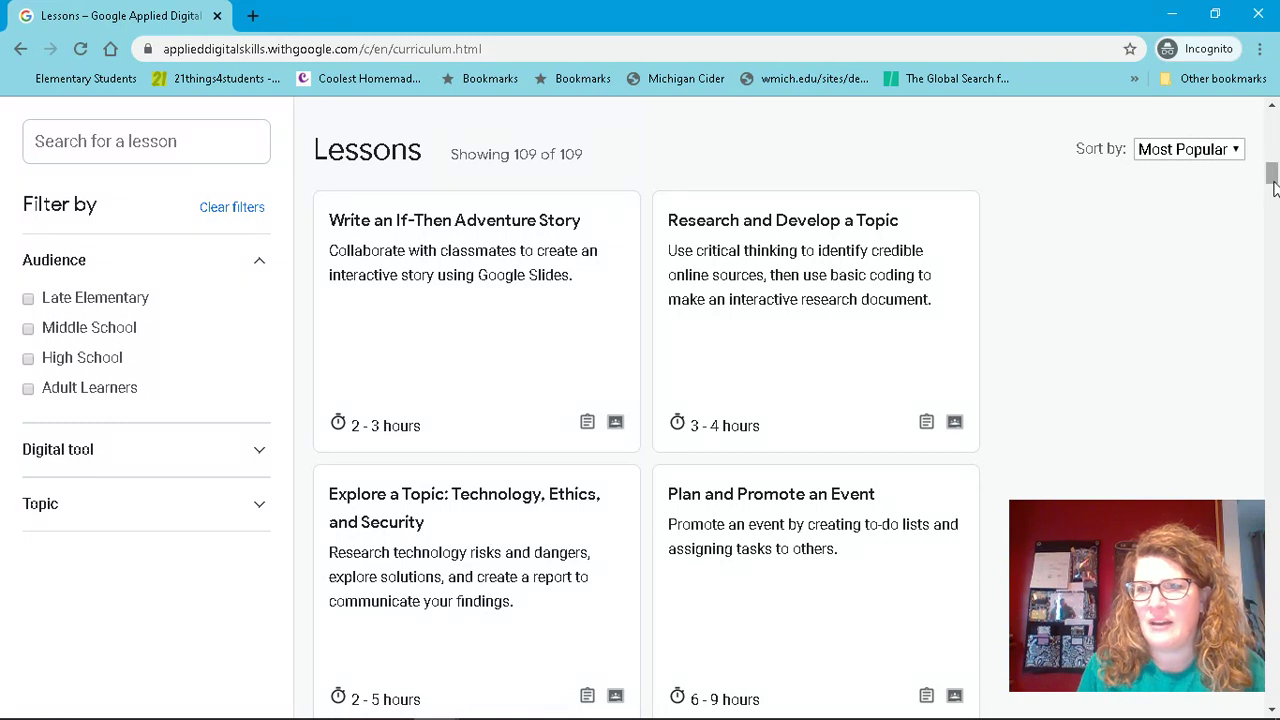
left_click_drag(1273, 187, 1273, 193)
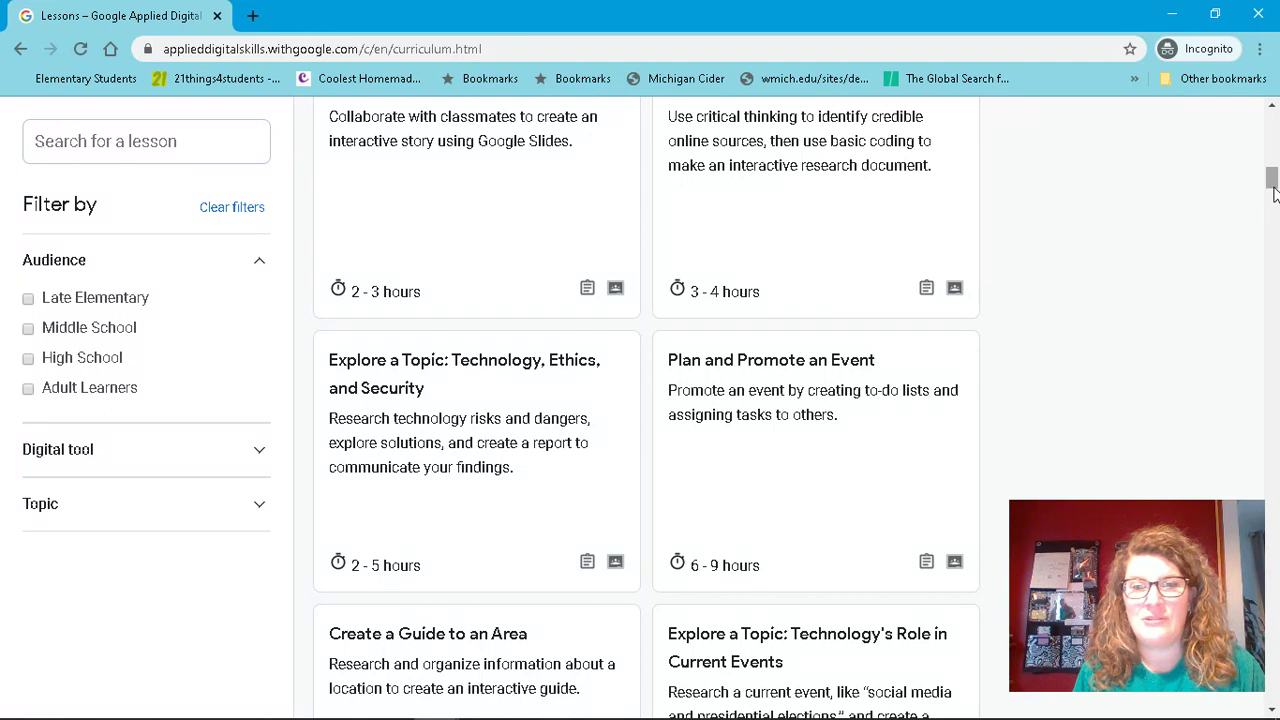
left_click_drag(1274, 193, 1274, 201)
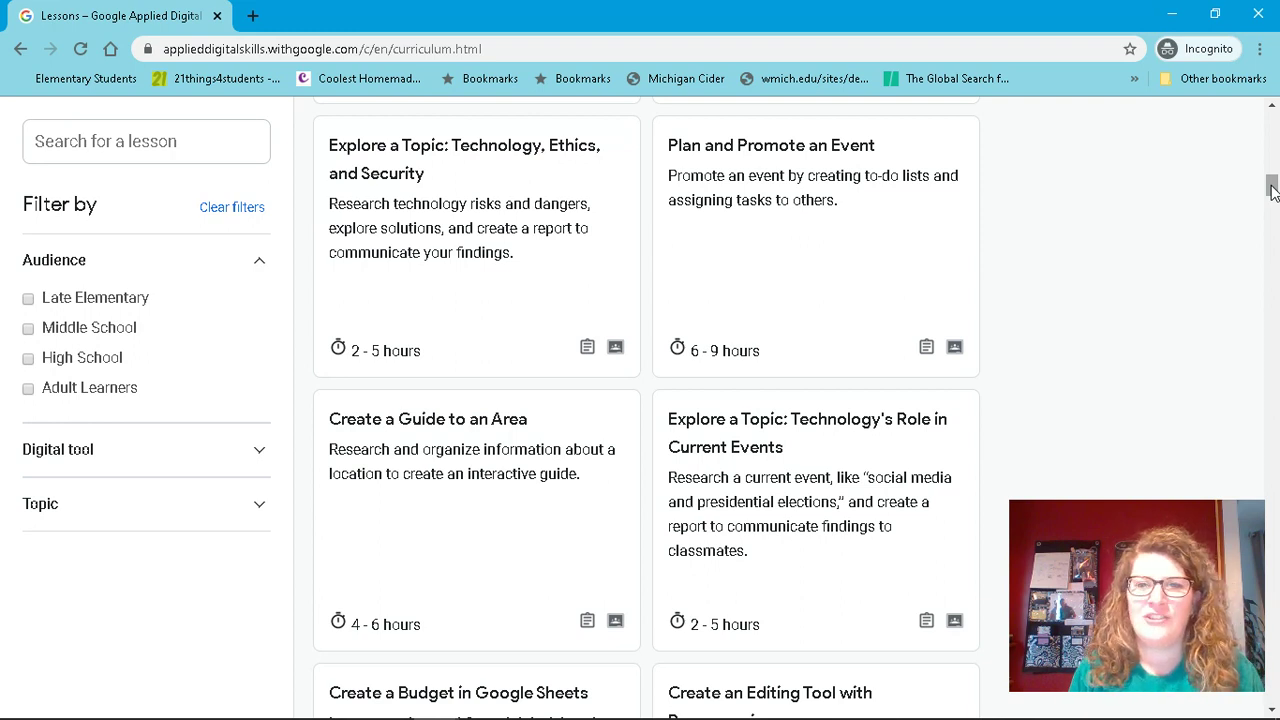
left_click_drag(1272, 190, 1273, 241)
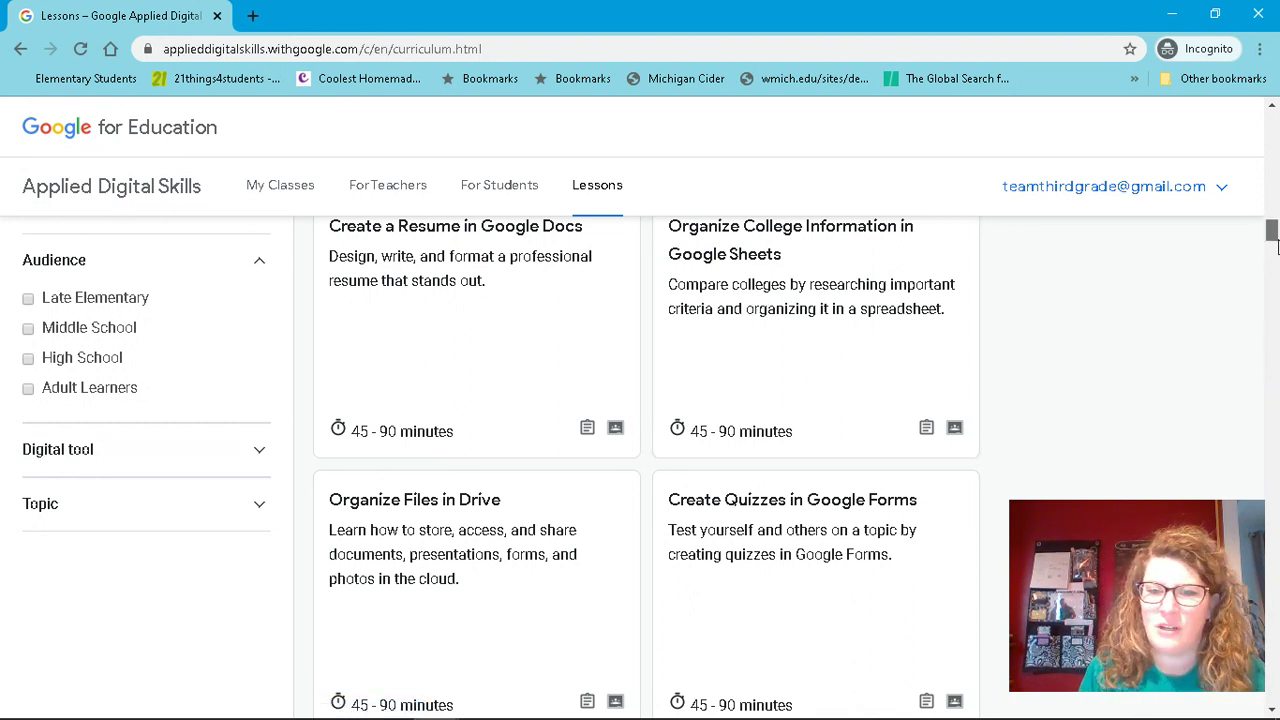
left_click_drag(1273, 240, 1276, 274)
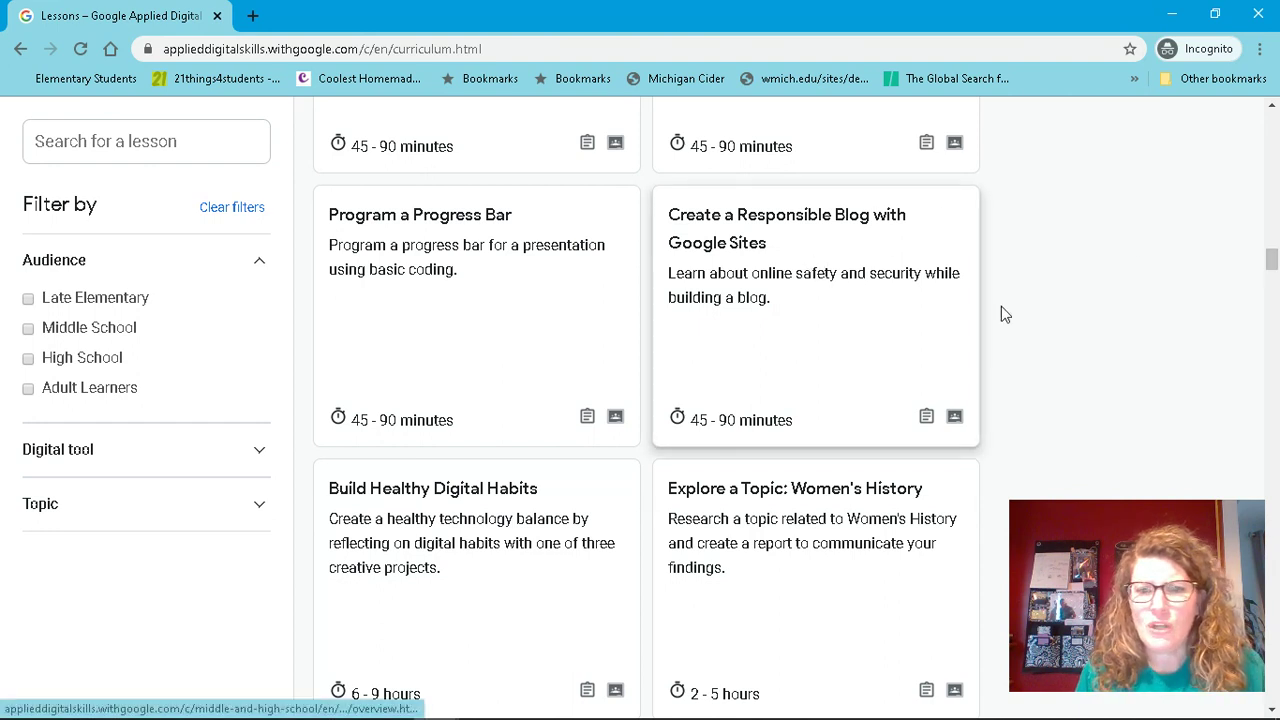
left_click_drag(1274, 276, 1273, 323)
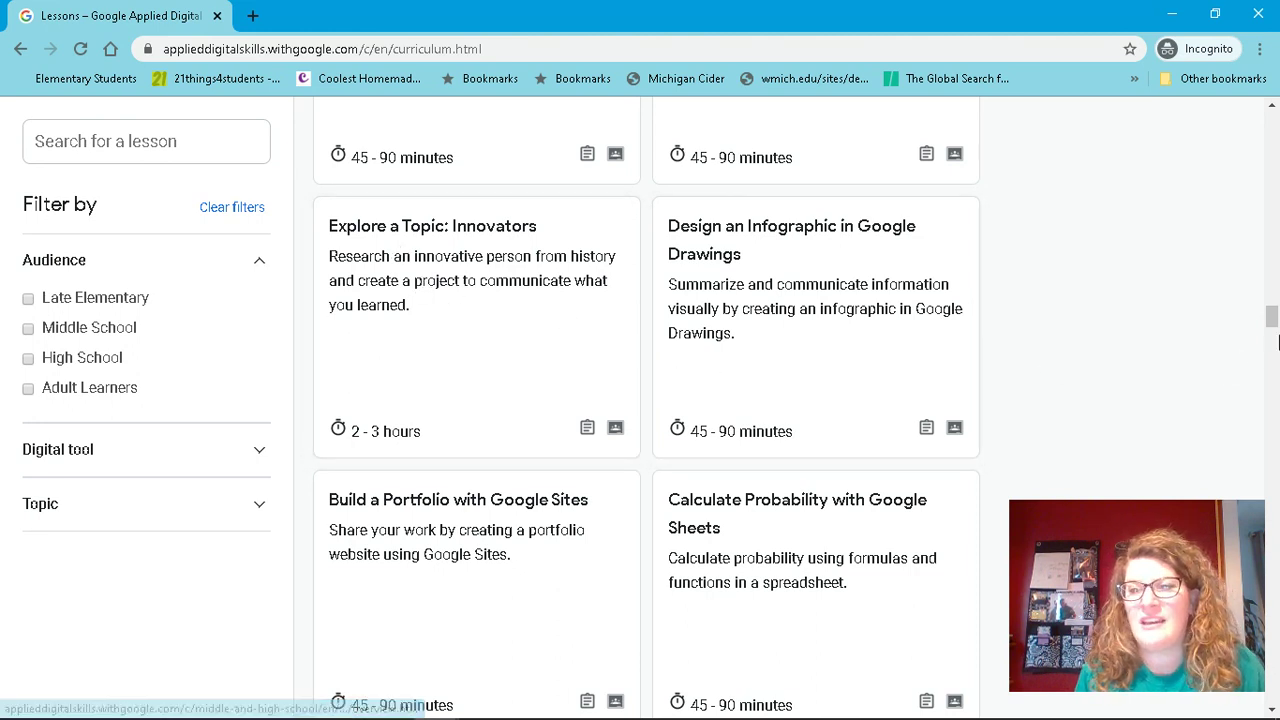
left_click_drag(1274, 330, 1274, 350)
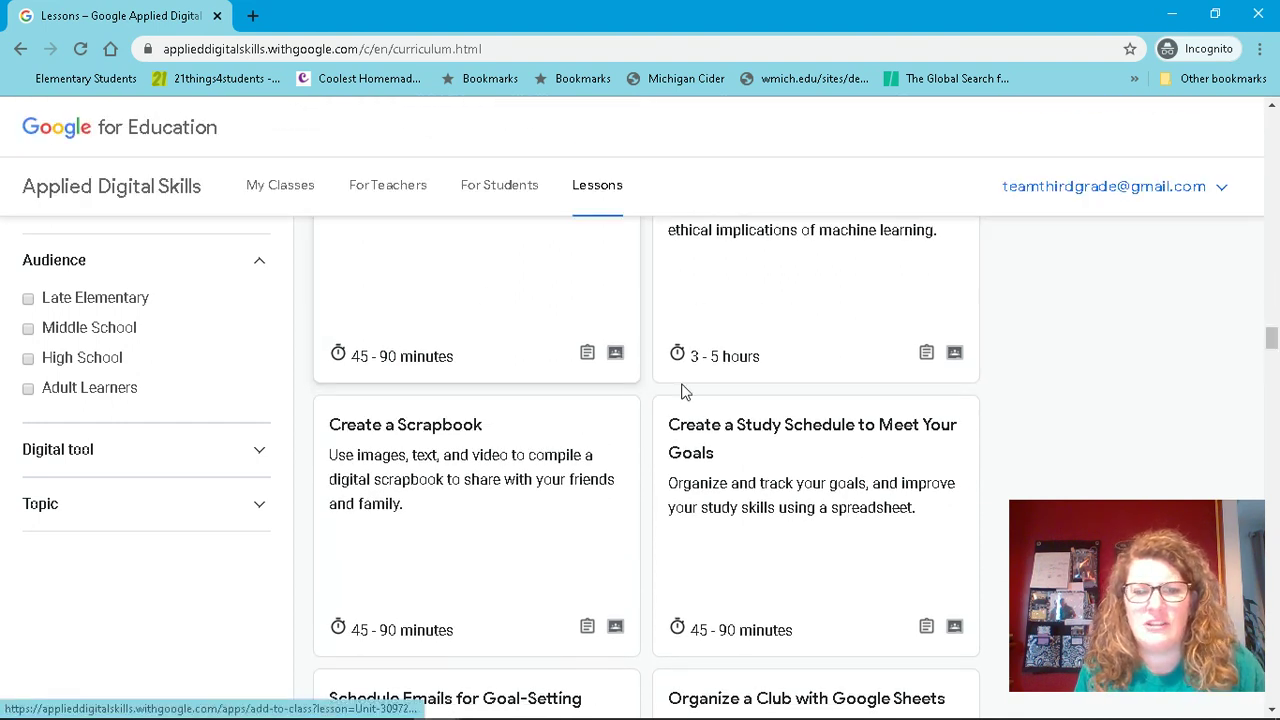
left_click_drag(1272, 340, 1274, 349)
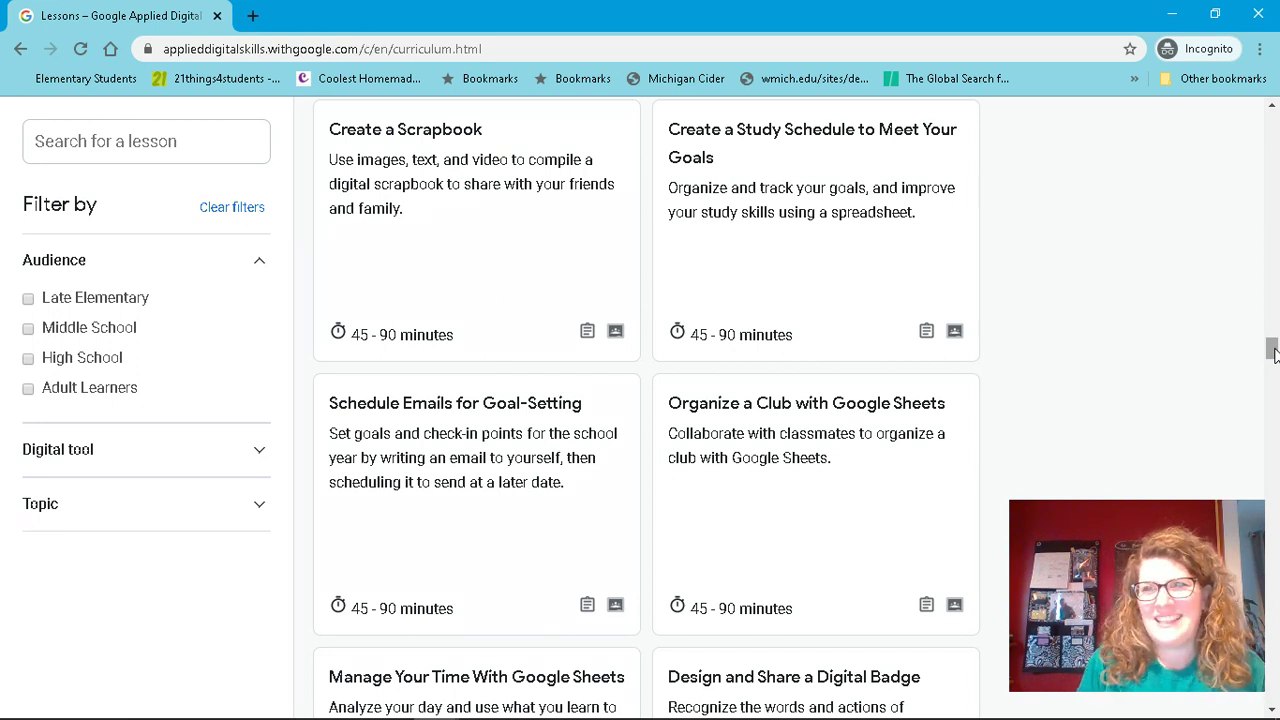
left_click_drag(1274, 348, 1272, 130)
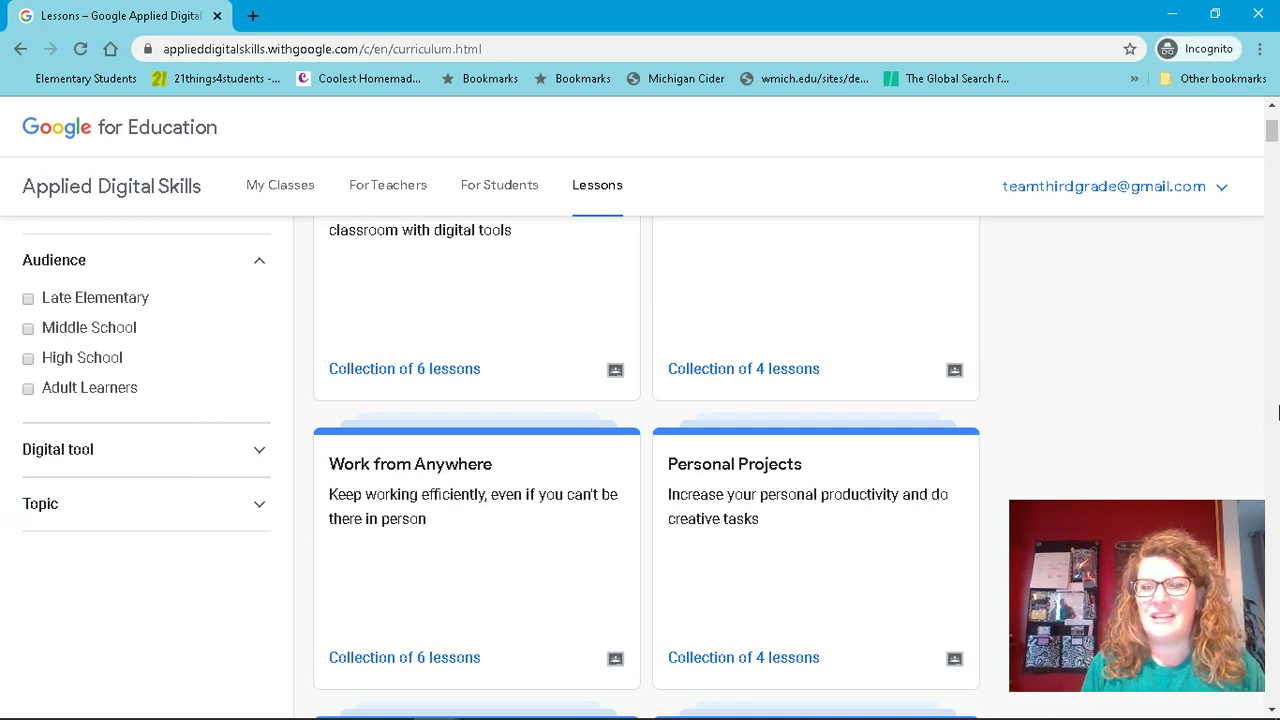
mouse_move(832, 712)
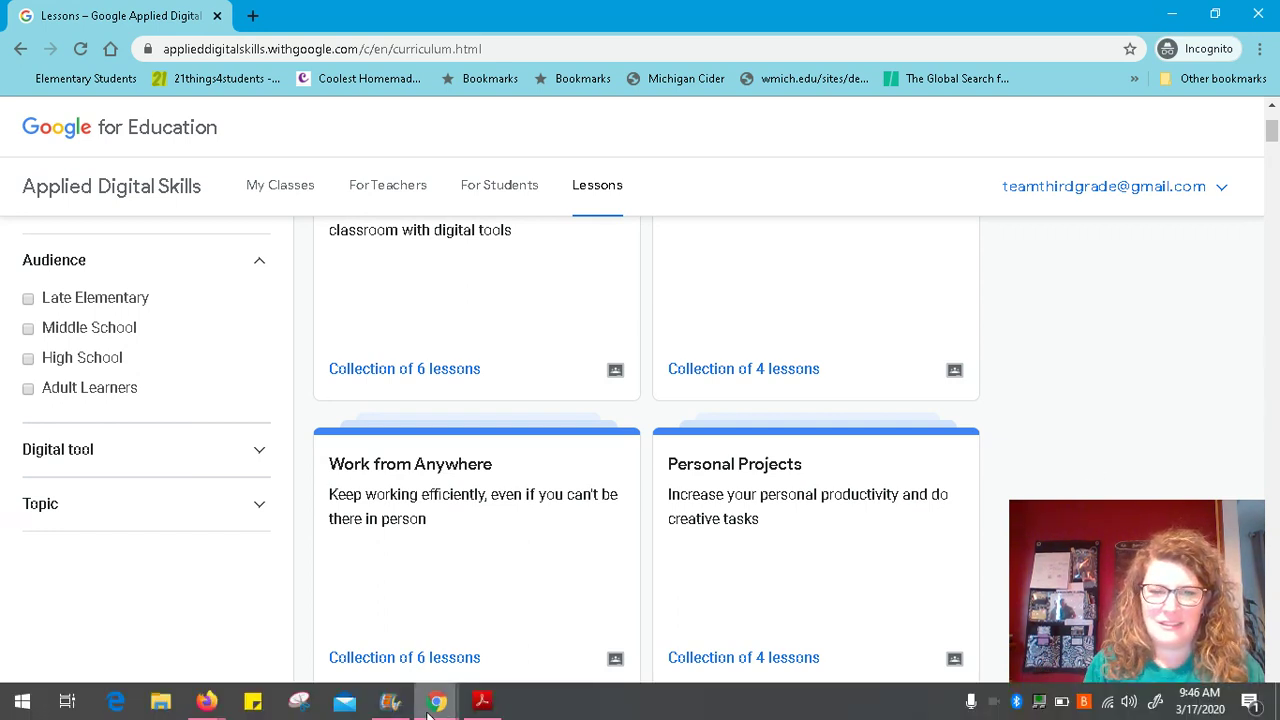
mouse_move(432, 706)
left_click(699, 622)
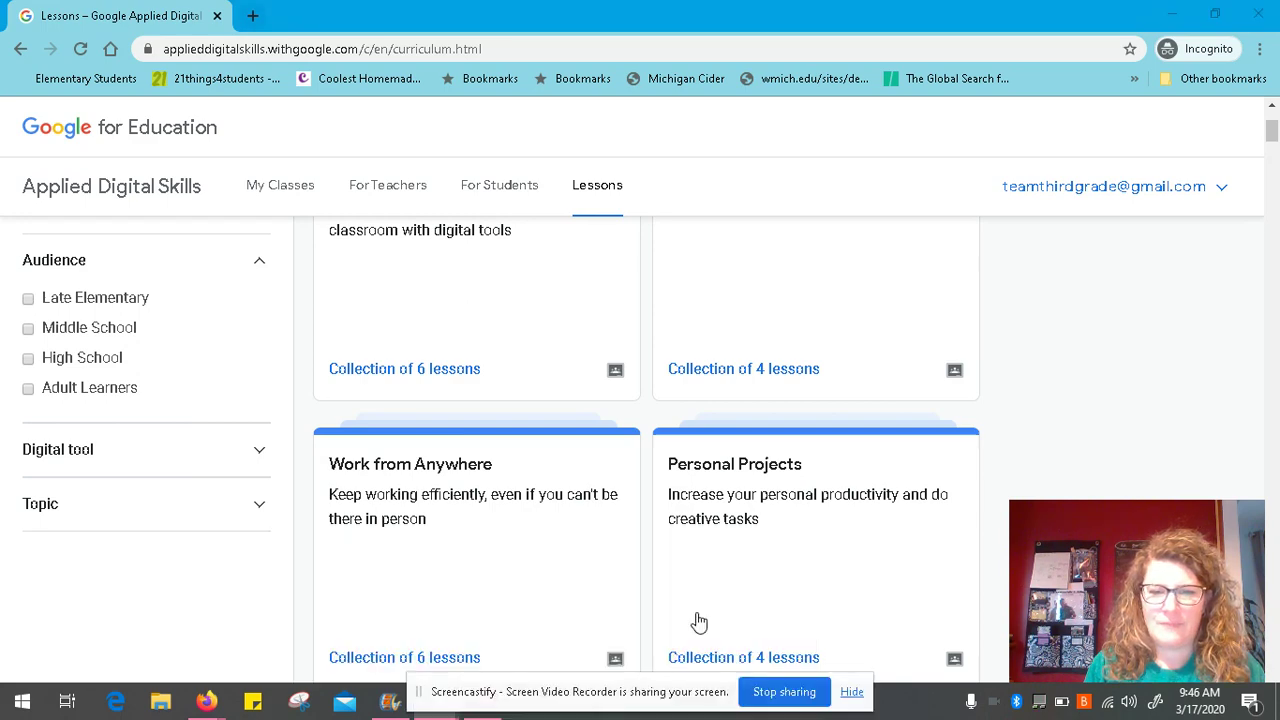